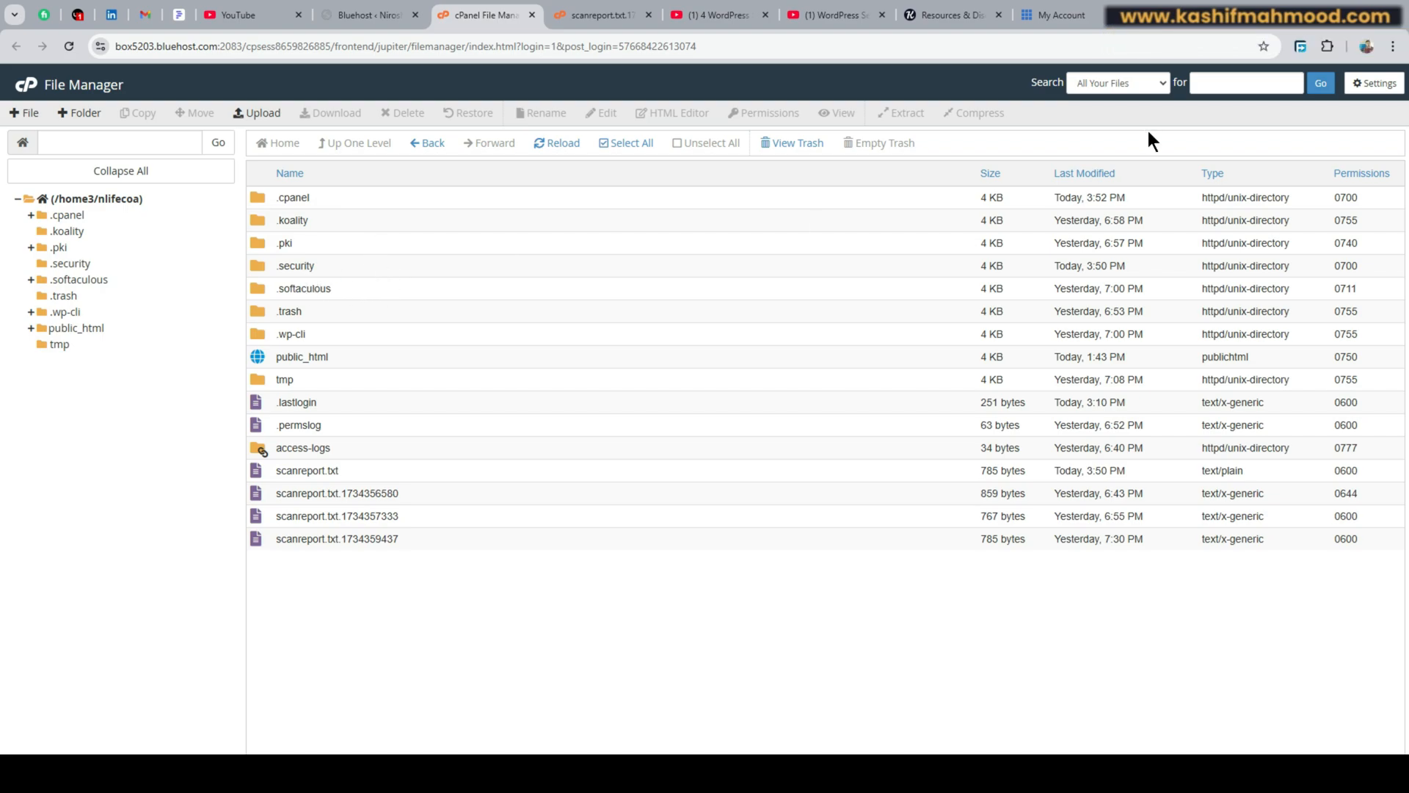
Step: Save the file manager preferences with Show Hidden Files (dotfiles) enabled
left_click(1371, 83)
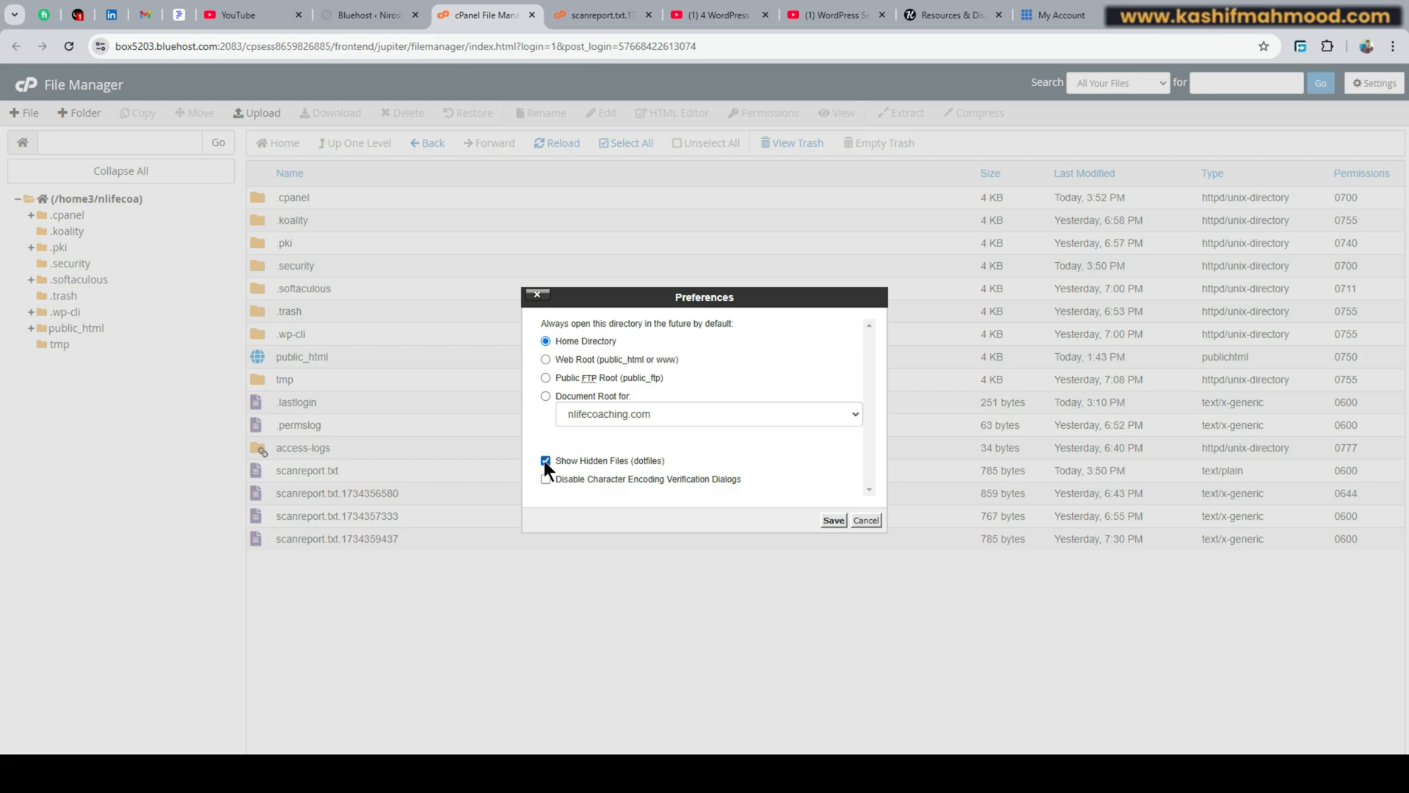
left_click(832, 520)
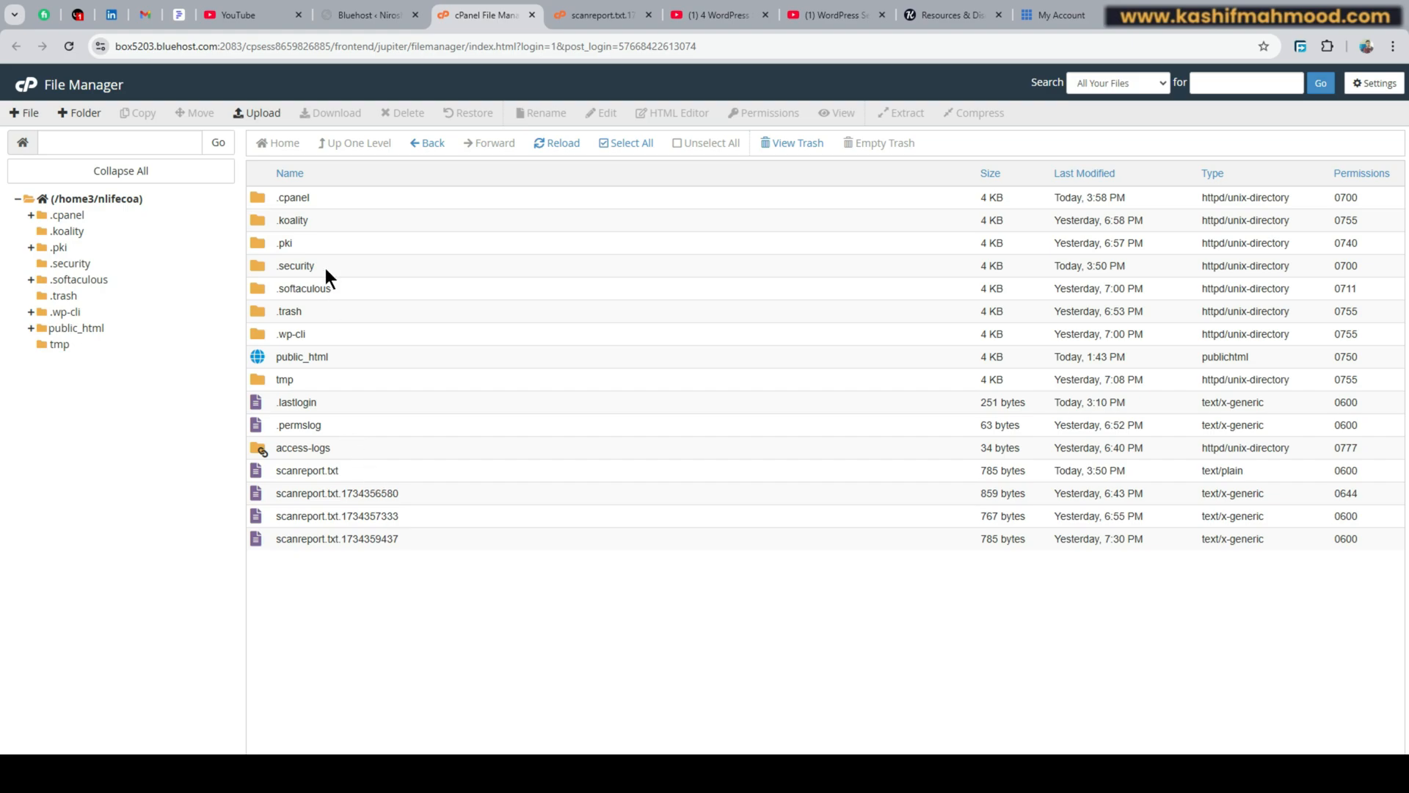
left_click(294, 197)
left_click_drag(430, 192, 522, 548)
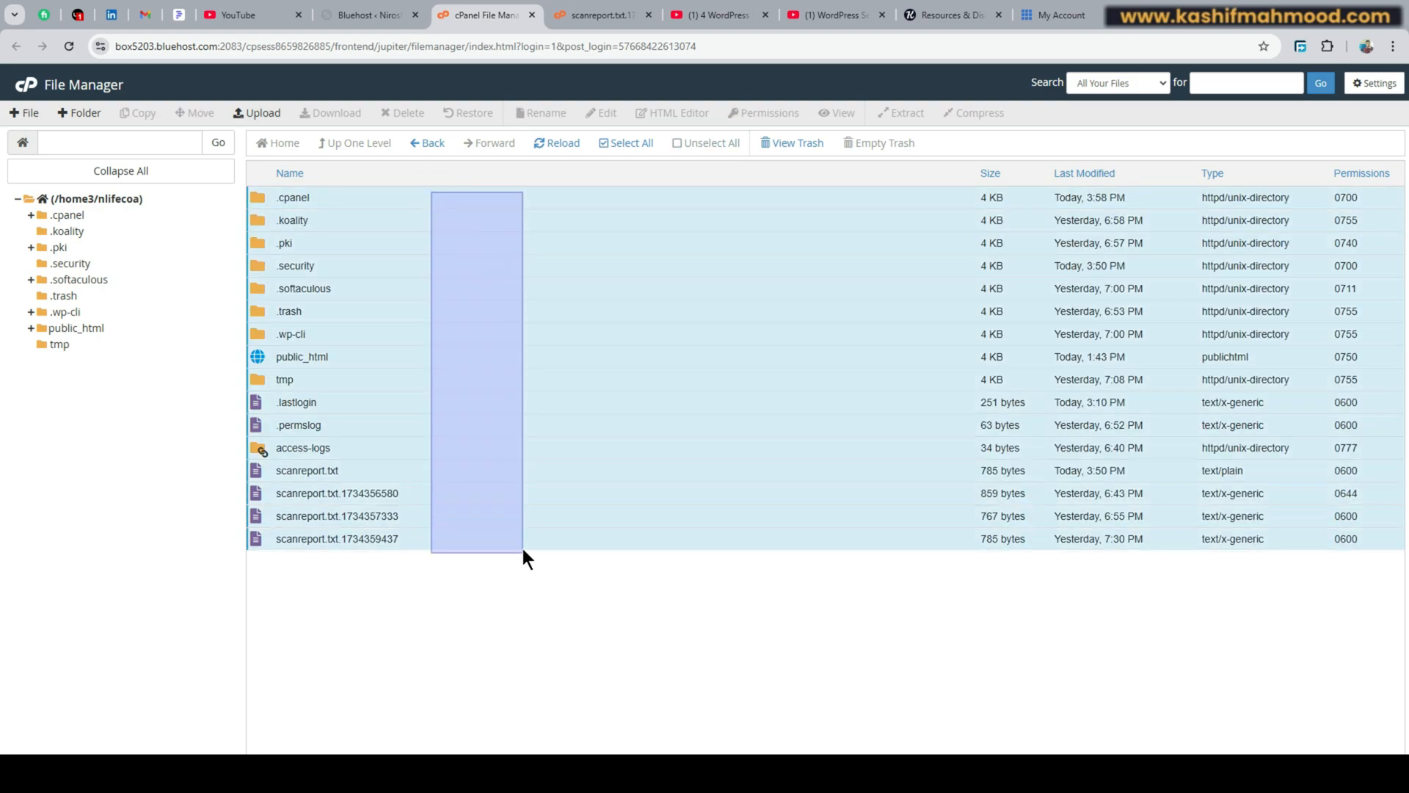
left_click(403, 112)
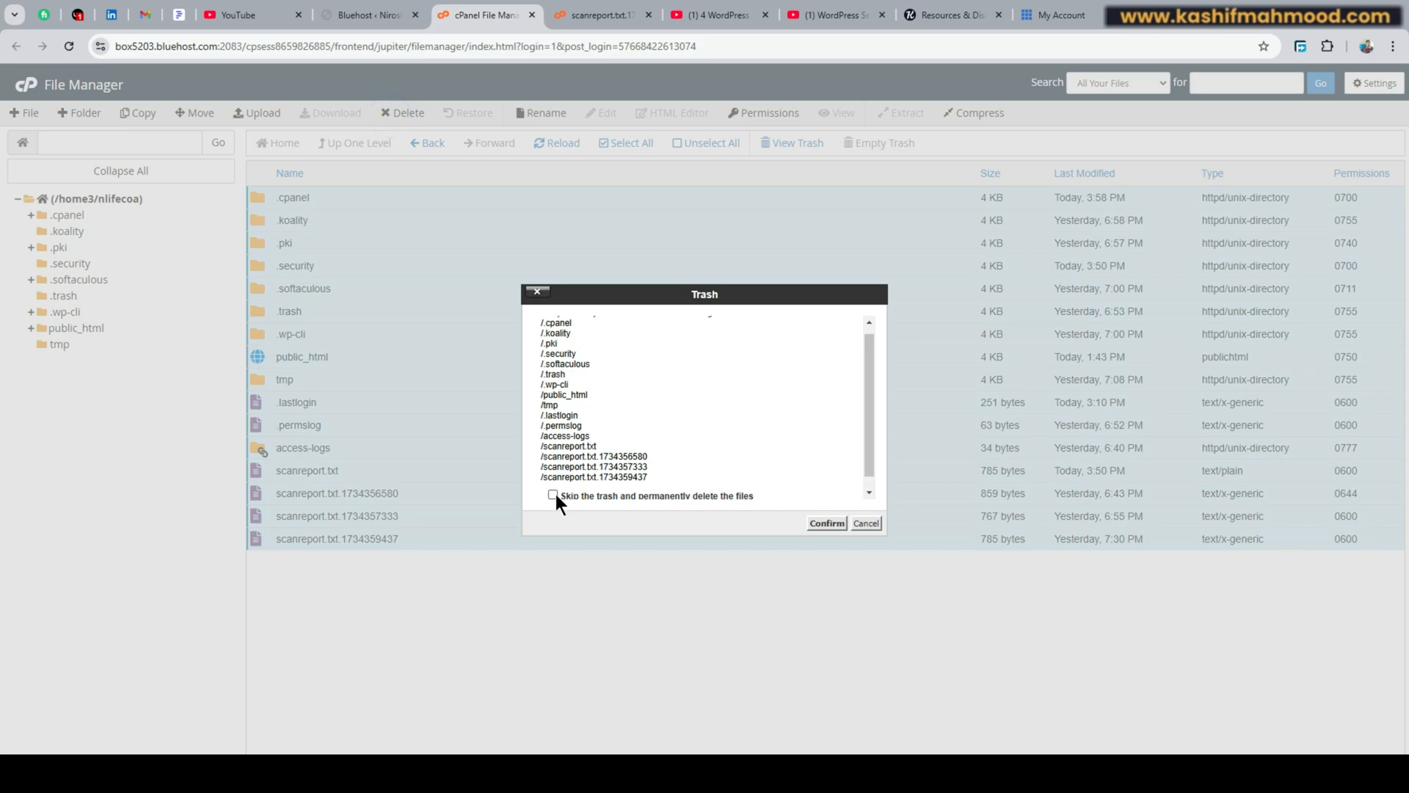
left_click(553, 495)
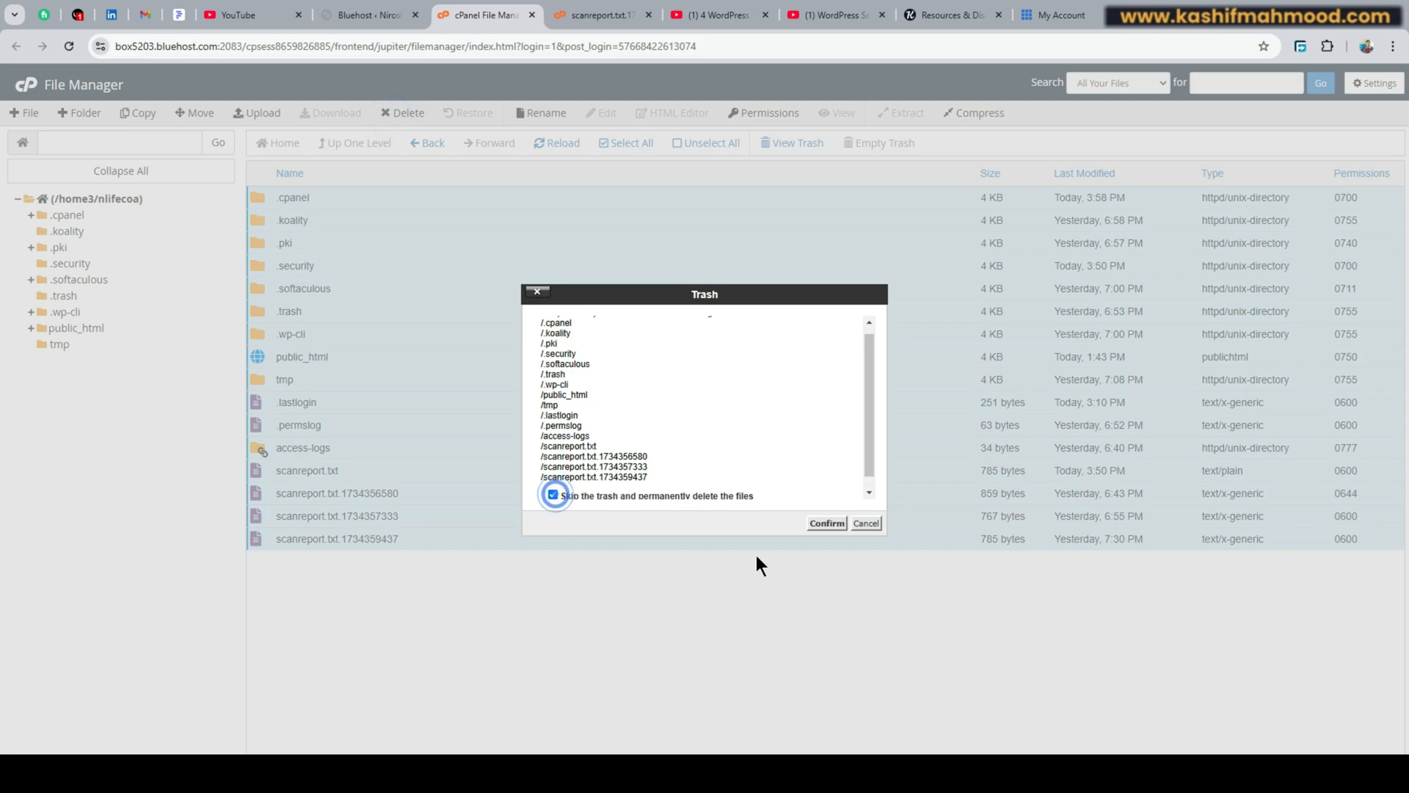
left_click(866, 522)
left_click(546, 538)
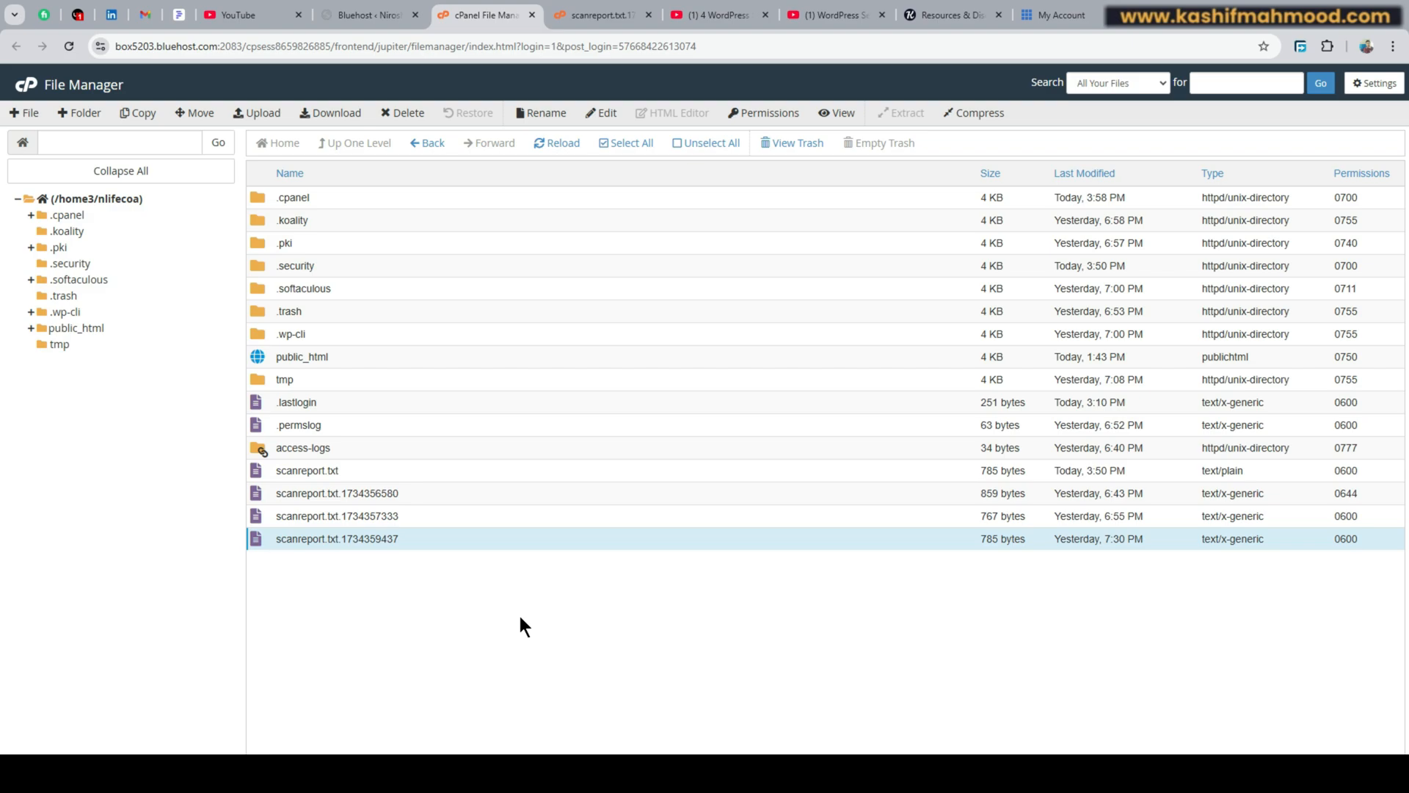
Step: Open the ai1wm backups folder inside public_html/wp-content and select the .wpress backup file
left_click(110, 197)
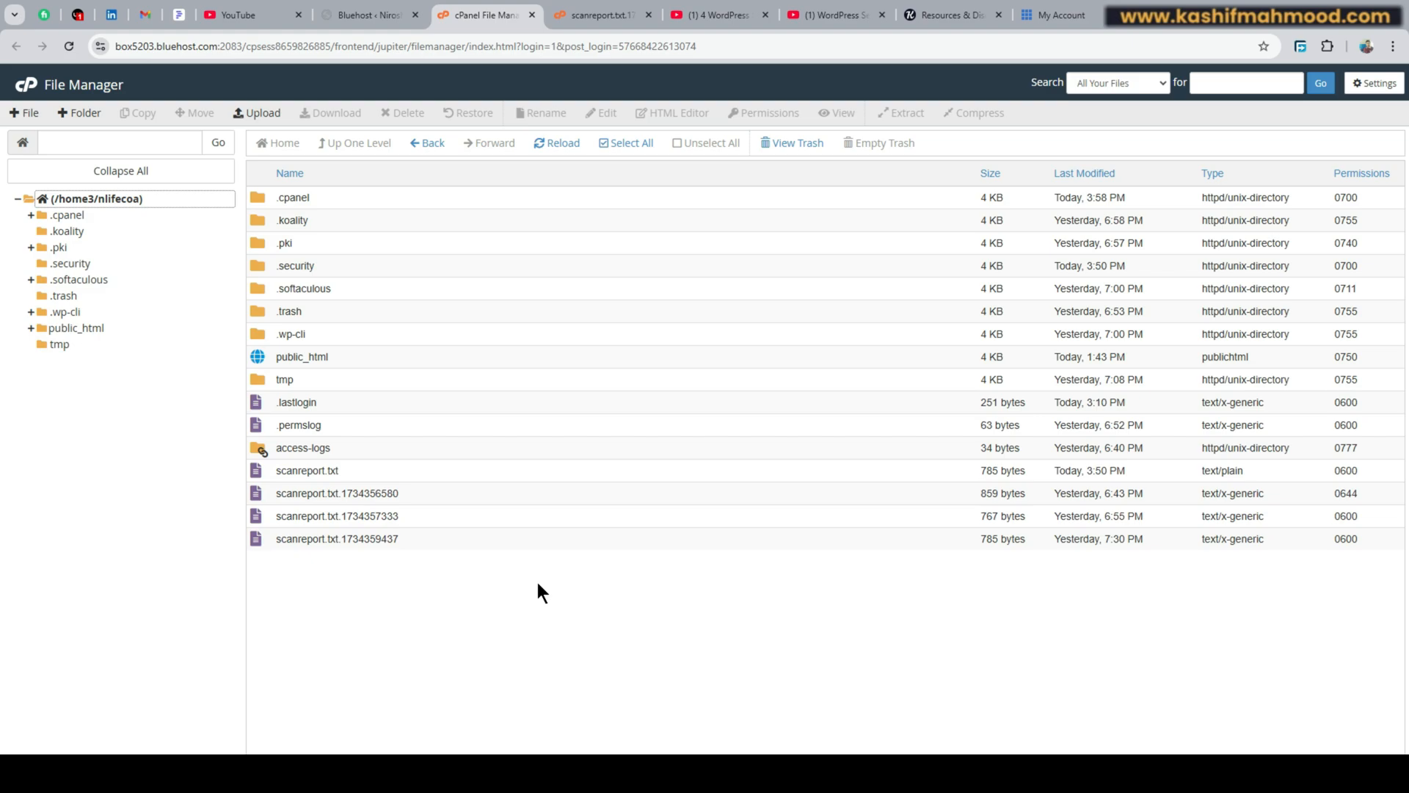
double_click(383, 363)
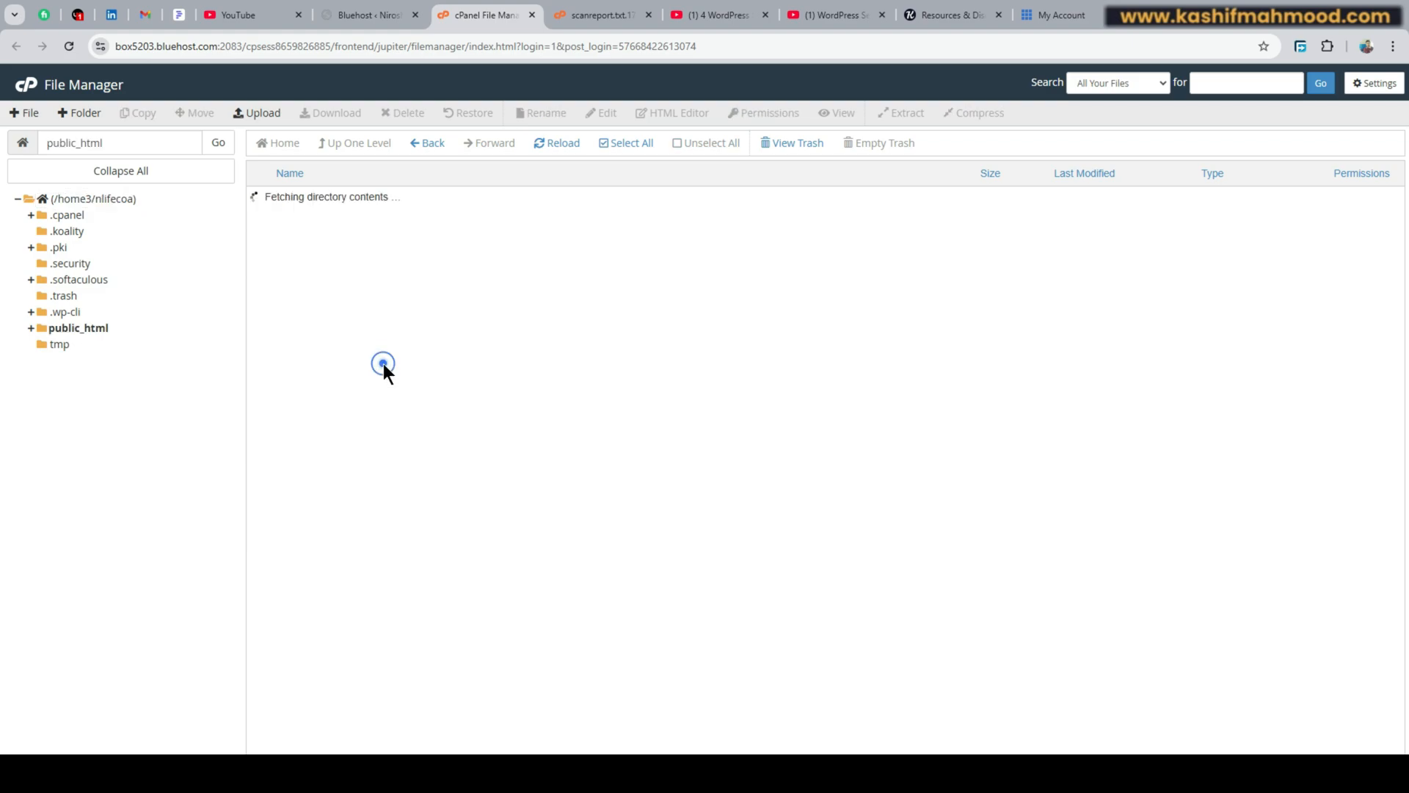
double_click(367, 244)
double_click(382, 197)
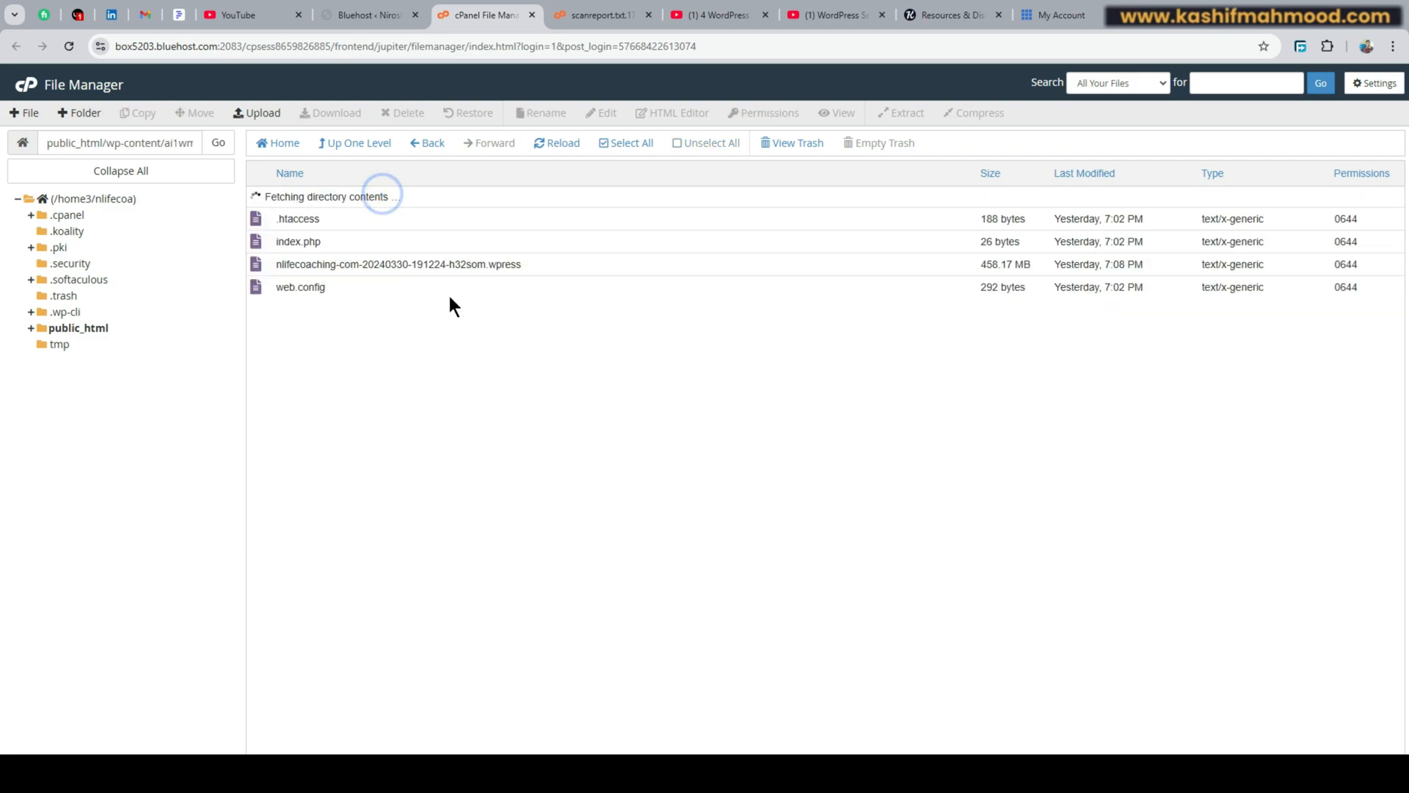
left_click(536, 247)
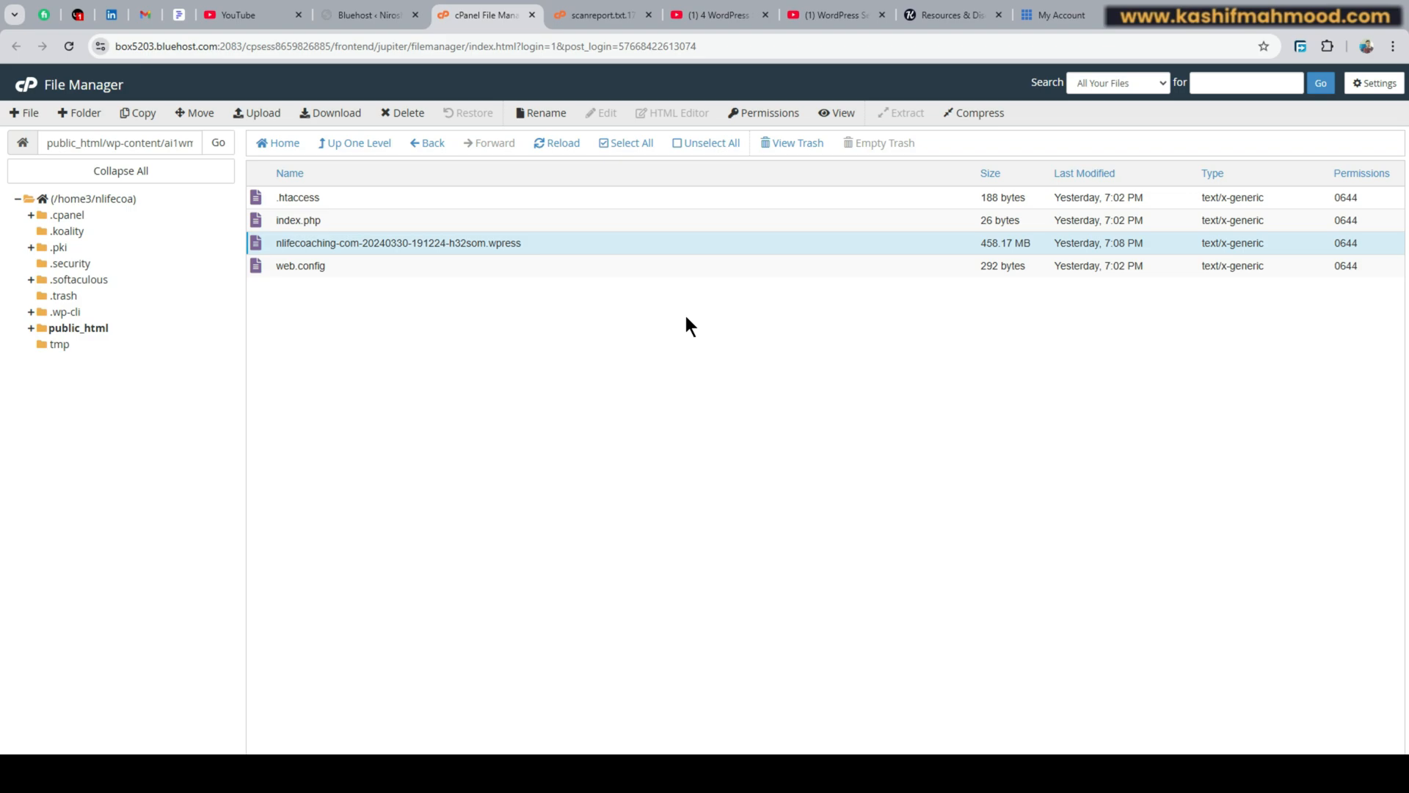
Step: Switch to YouTube, open the KM Webverse channel and search its videos for "backup"
left_click(733, 19)
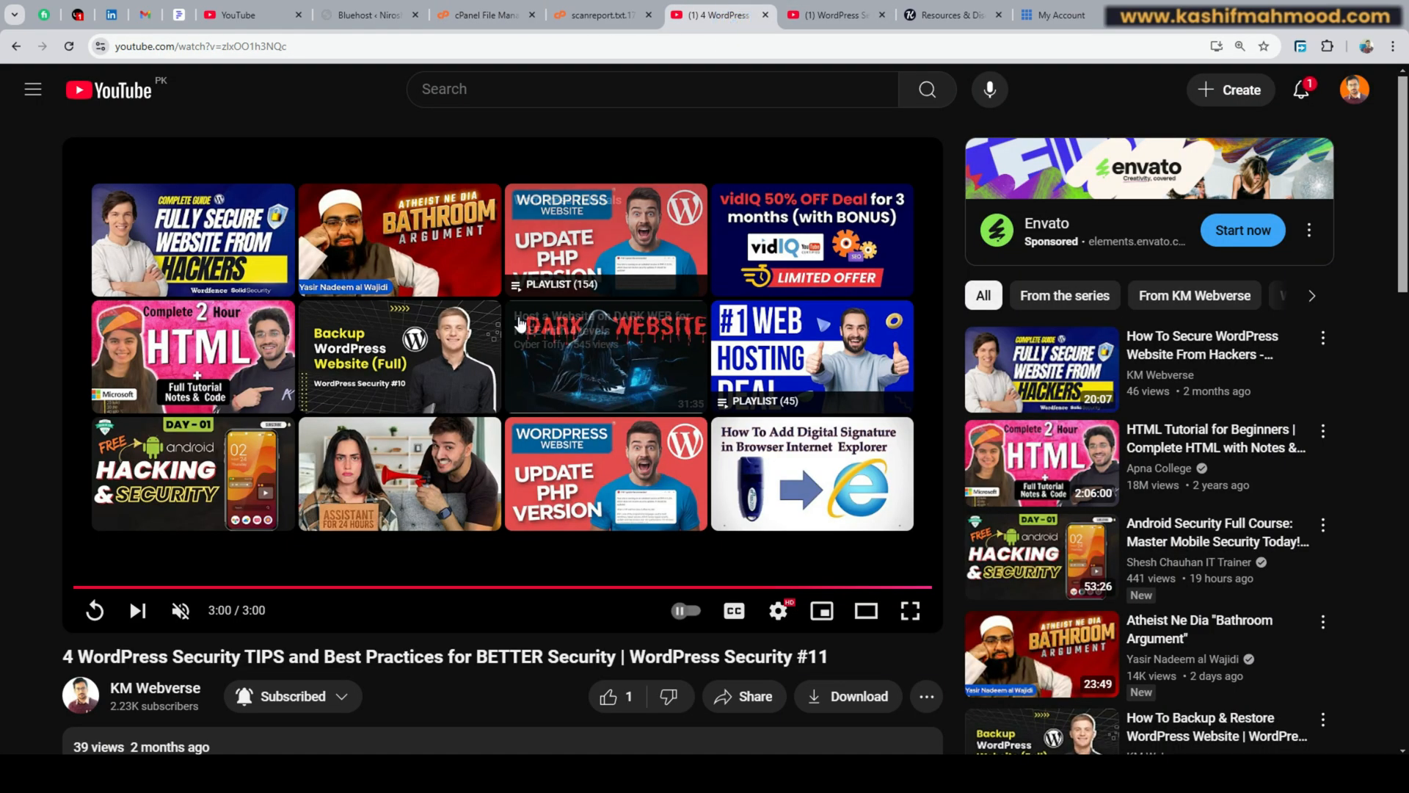
left_click(154, 687)
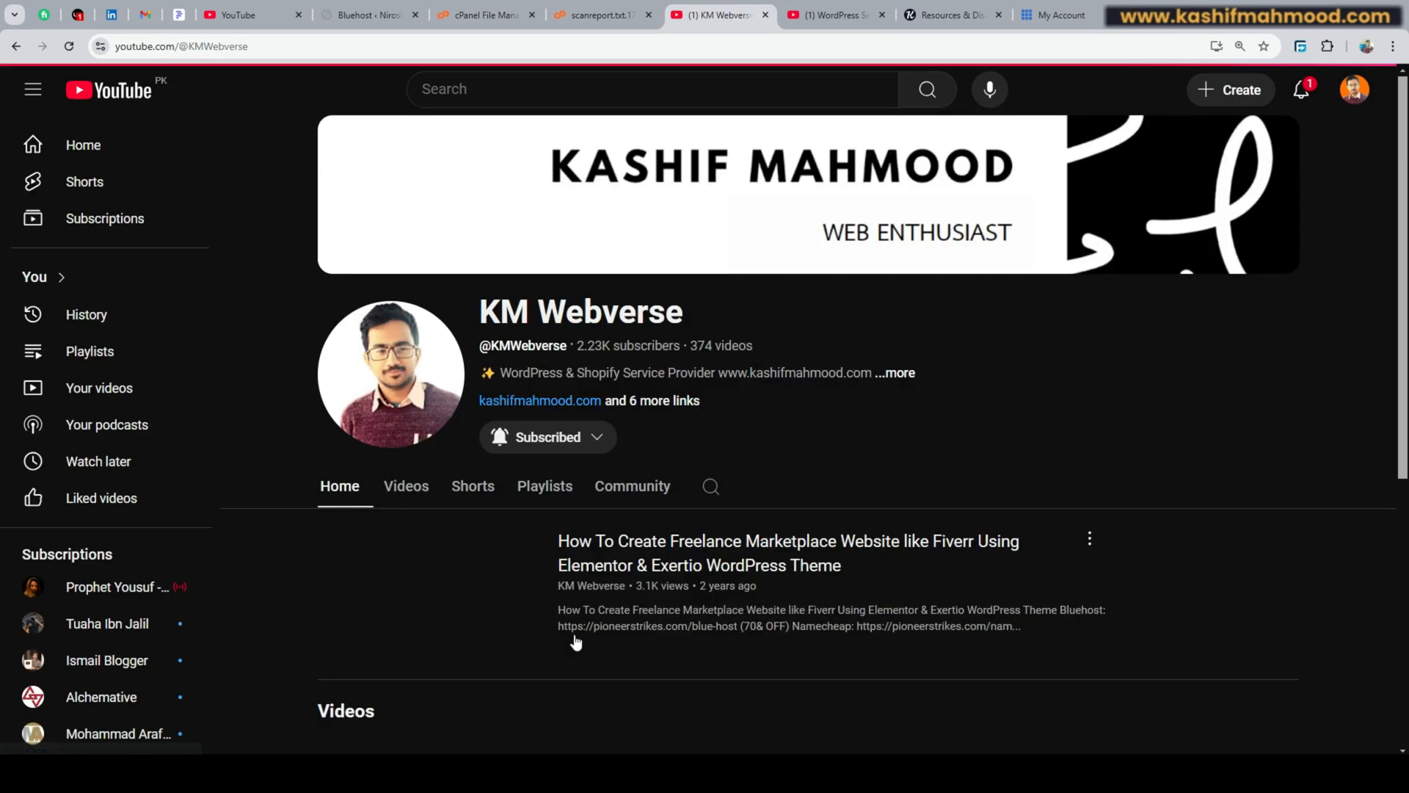
left_click(710, 486)
type("backup")
key("Return")
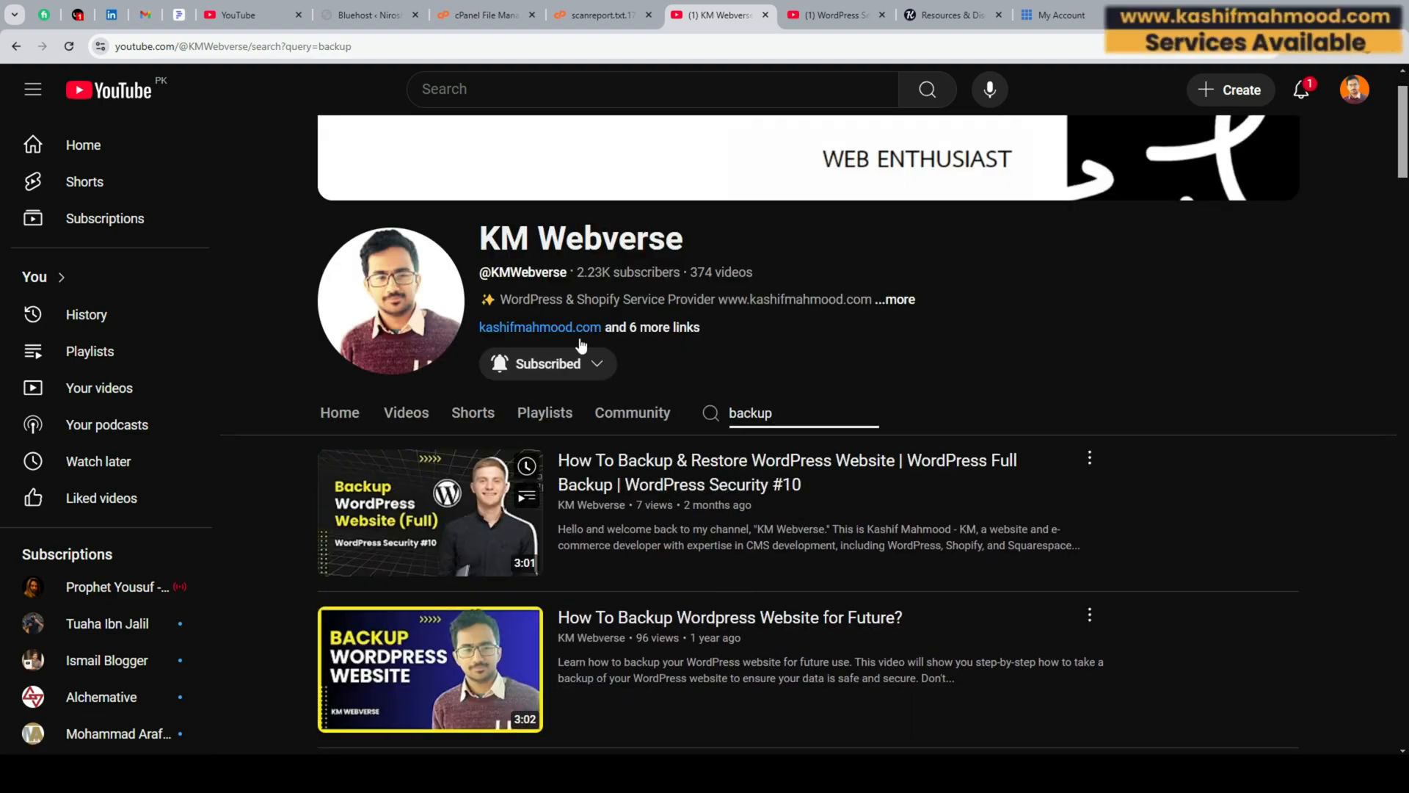
Step: Switch back to cPanel File Manager, return to the home directory and view the contents of scanreport.txt.1734356580
left_click(485, 22)
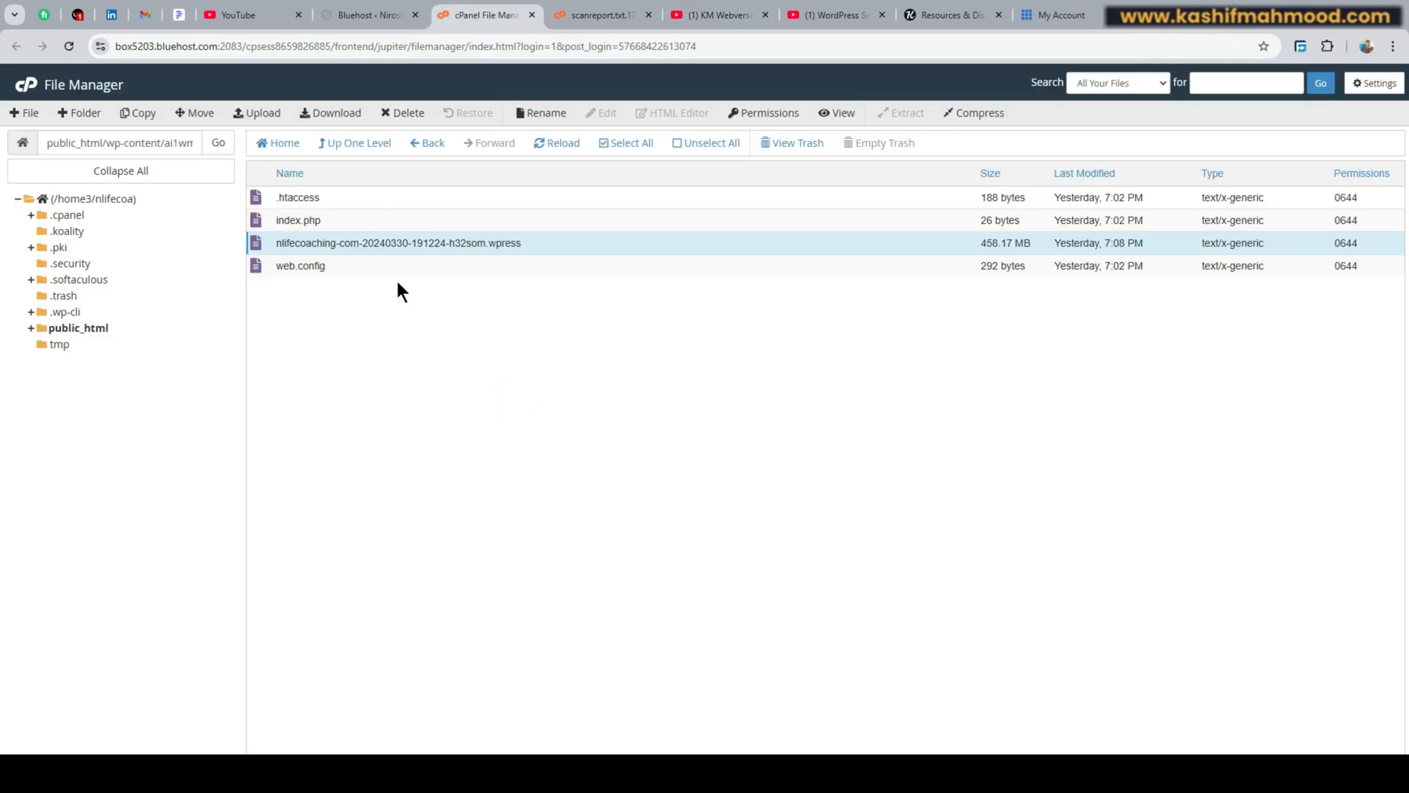
left_click(279, 144)
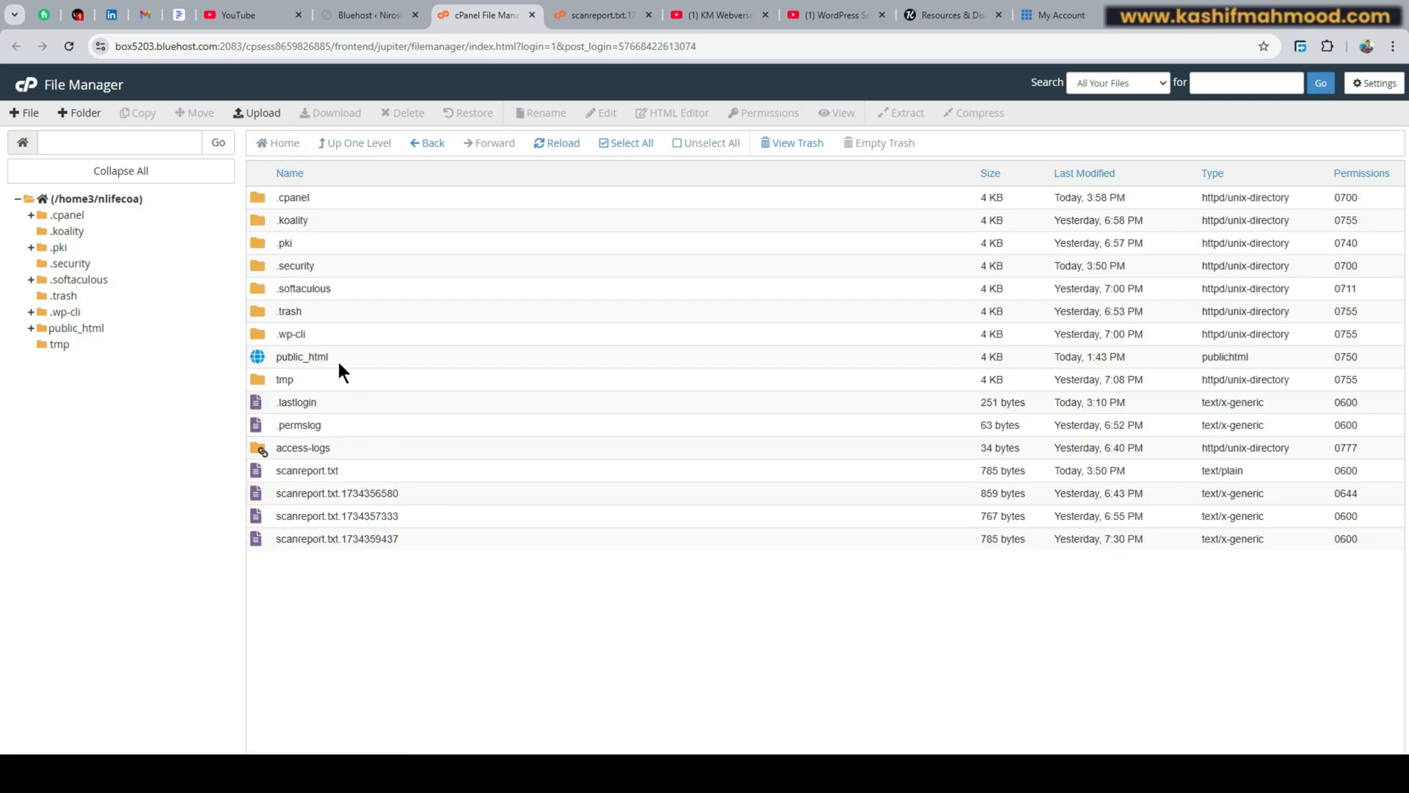
left_click(368, 357)
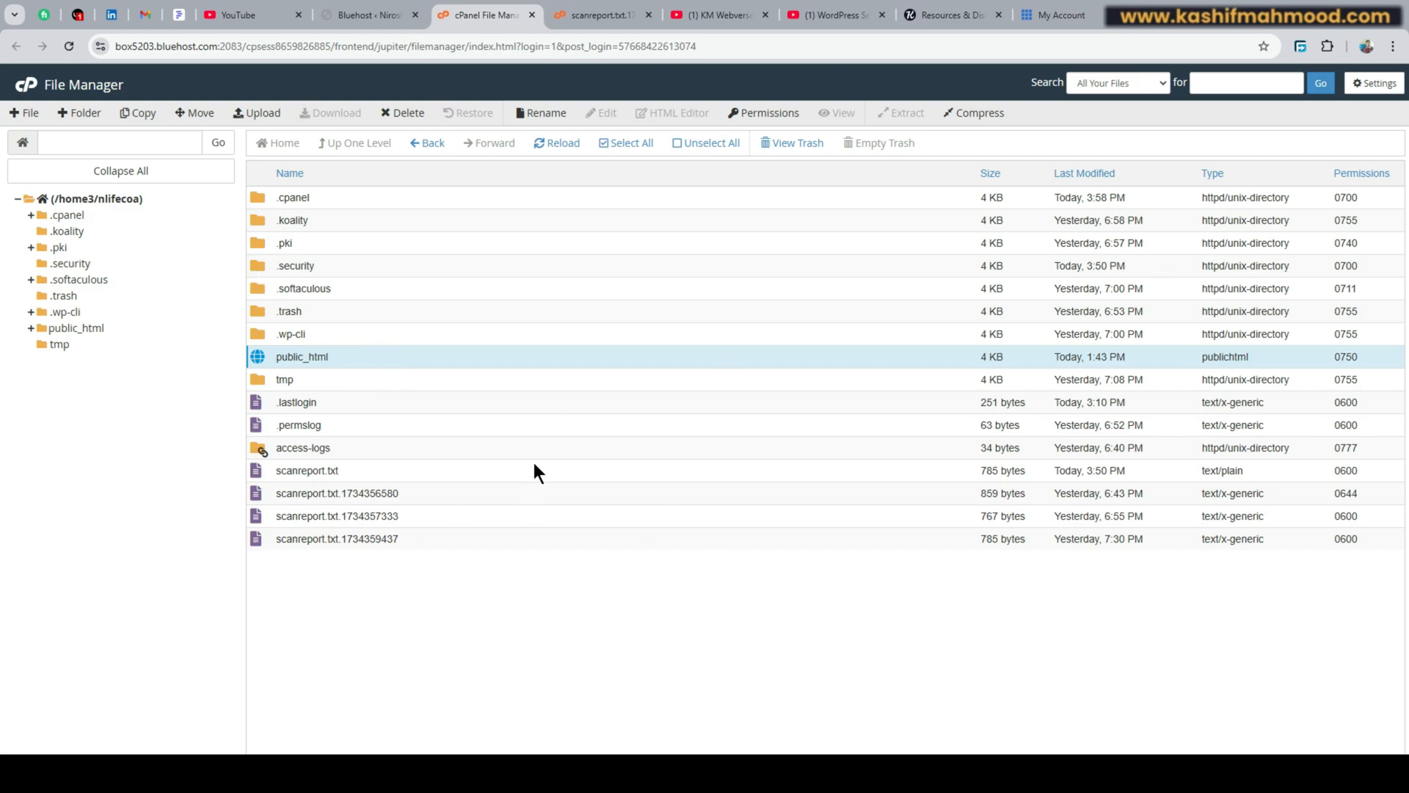
left_click(455, 493)
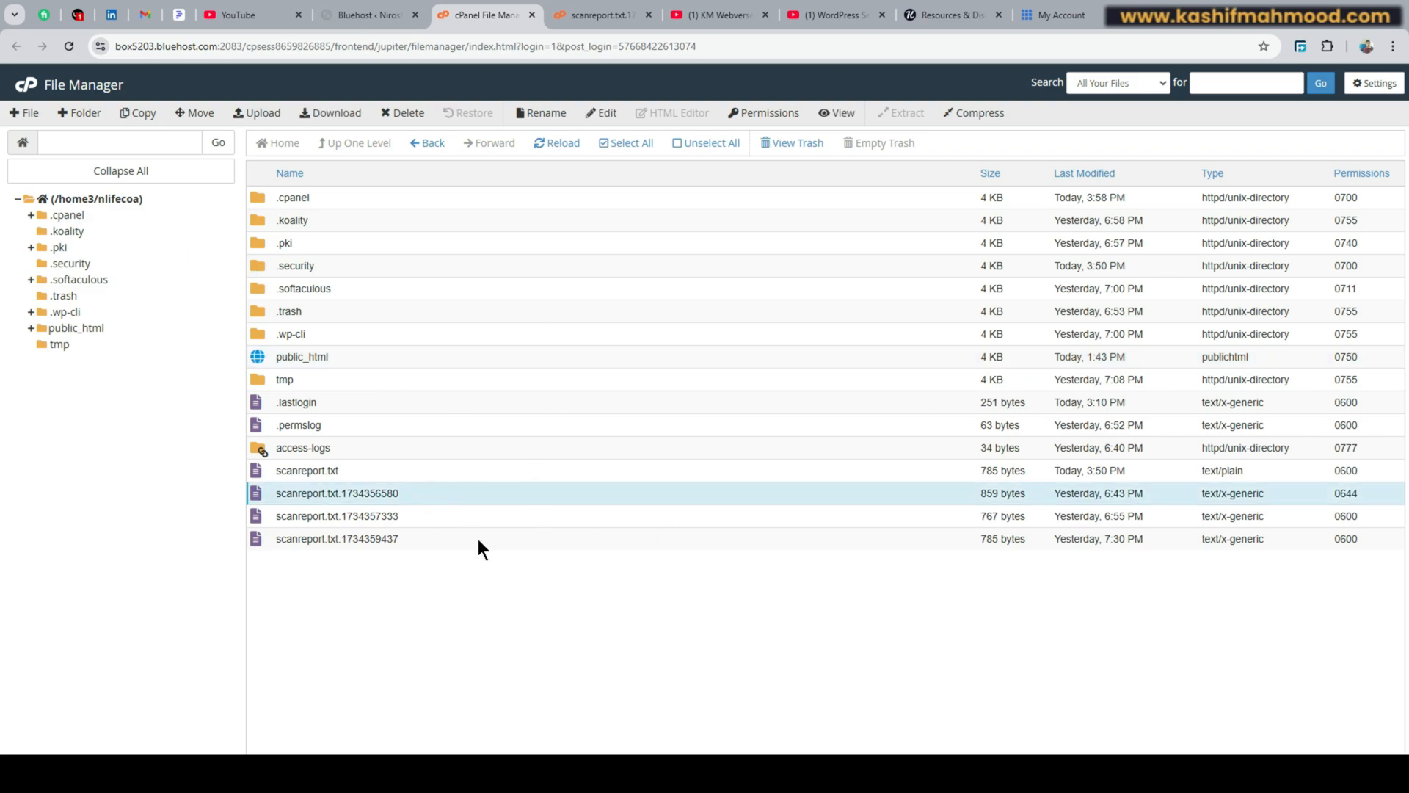
left_click(365, 470)
left_click(403, 502)
right_click(408, 492)
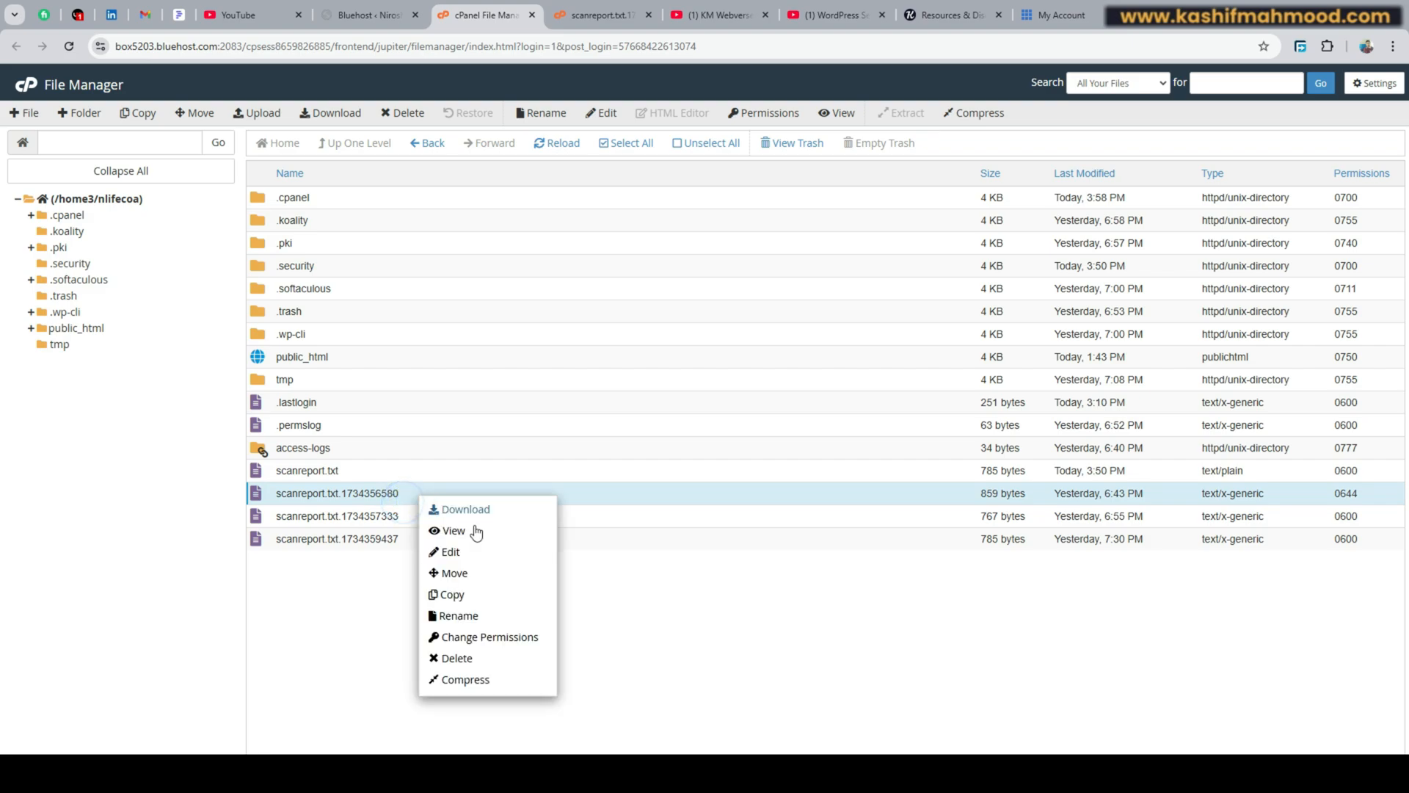
left_click(455, 530)
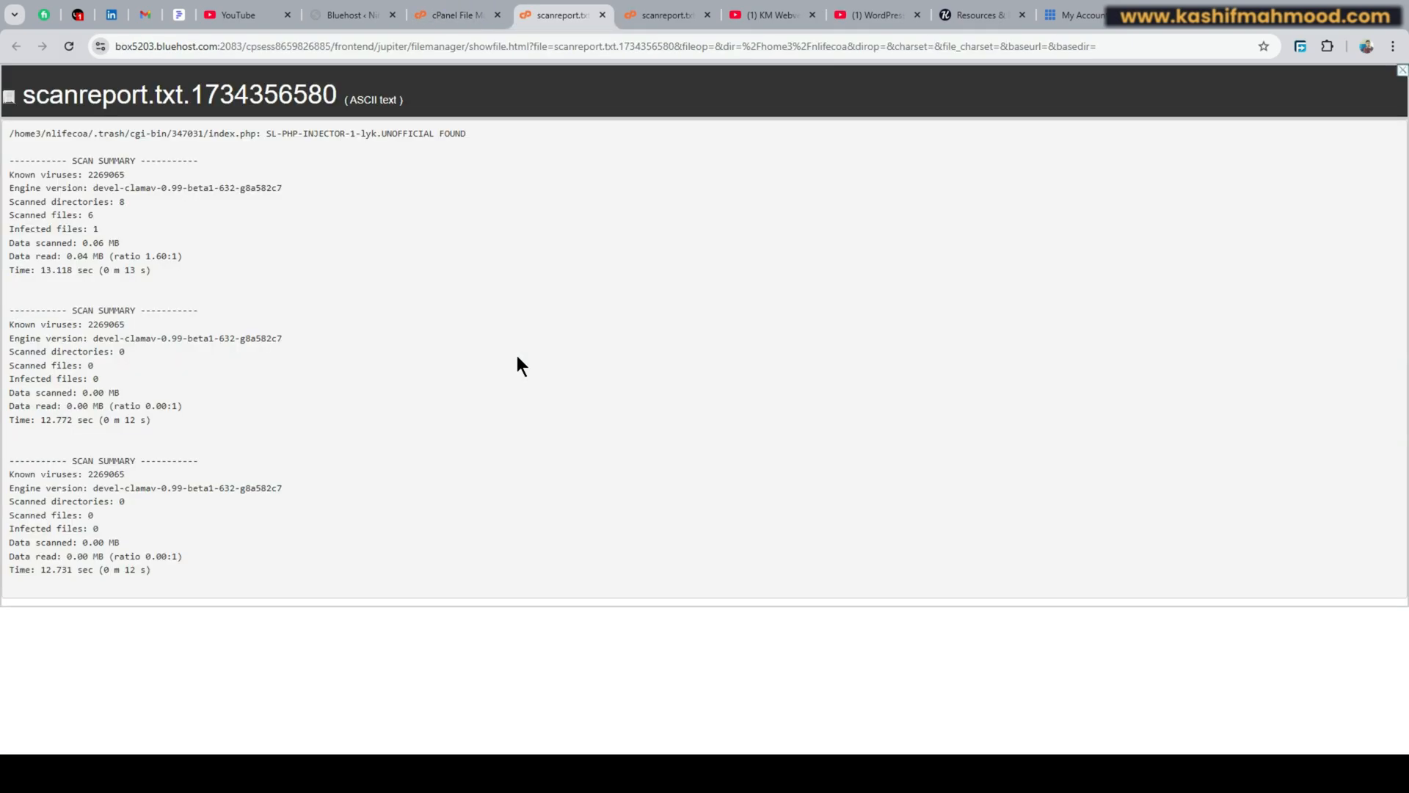
Step: Examine the infected files entry of the first scan summary and the flagged file path above it
left_click(97, 230)
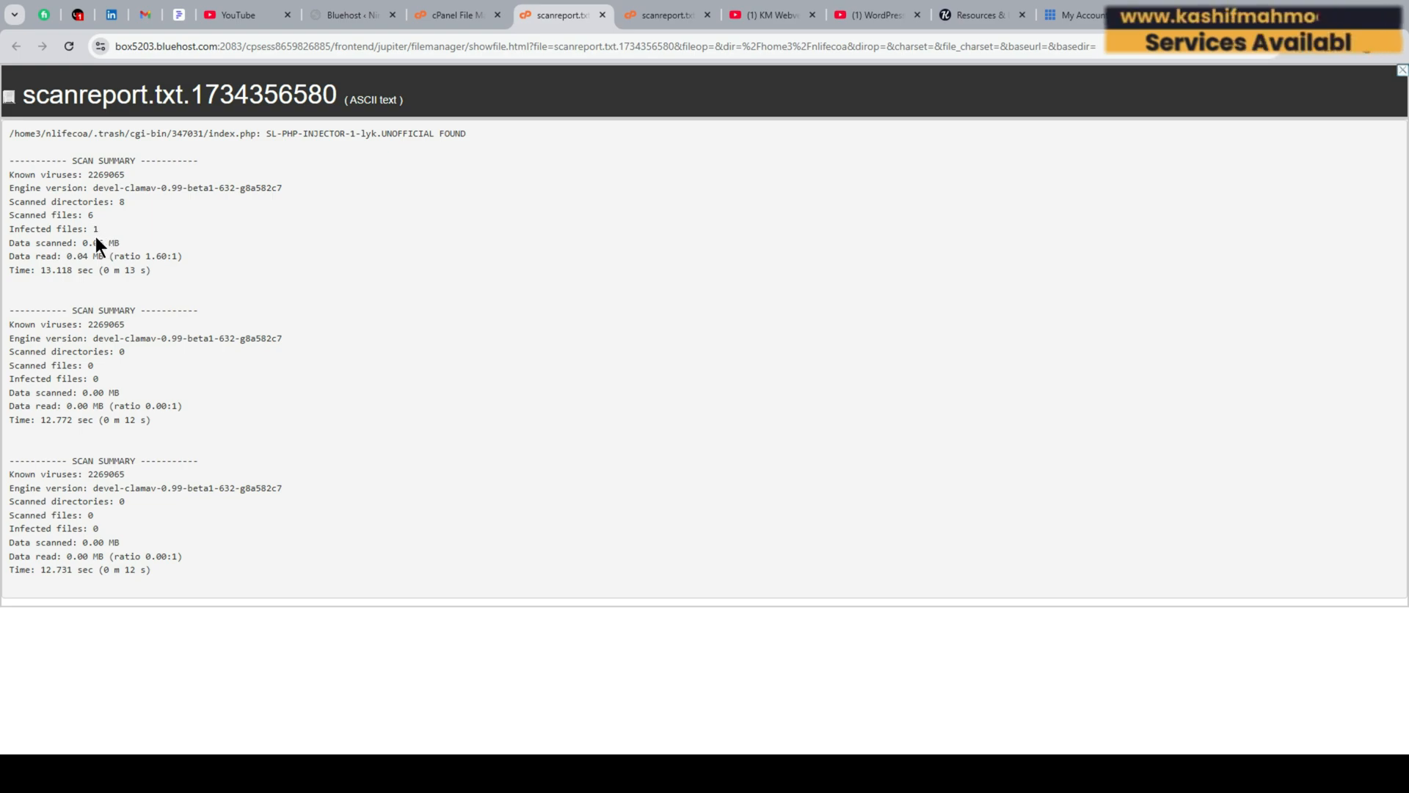
left_click_drag(477, 133, 16, 137)
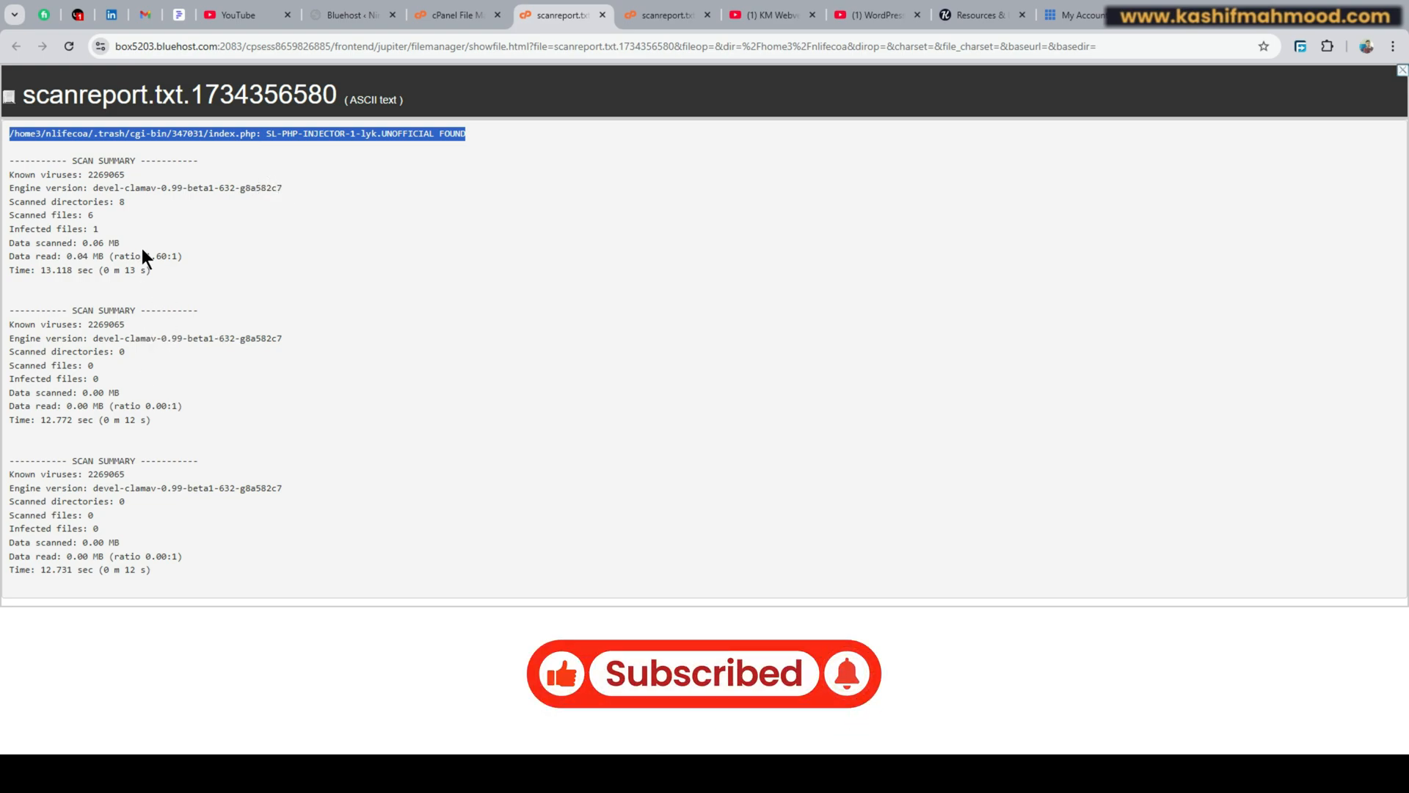
left_click(98, 135)
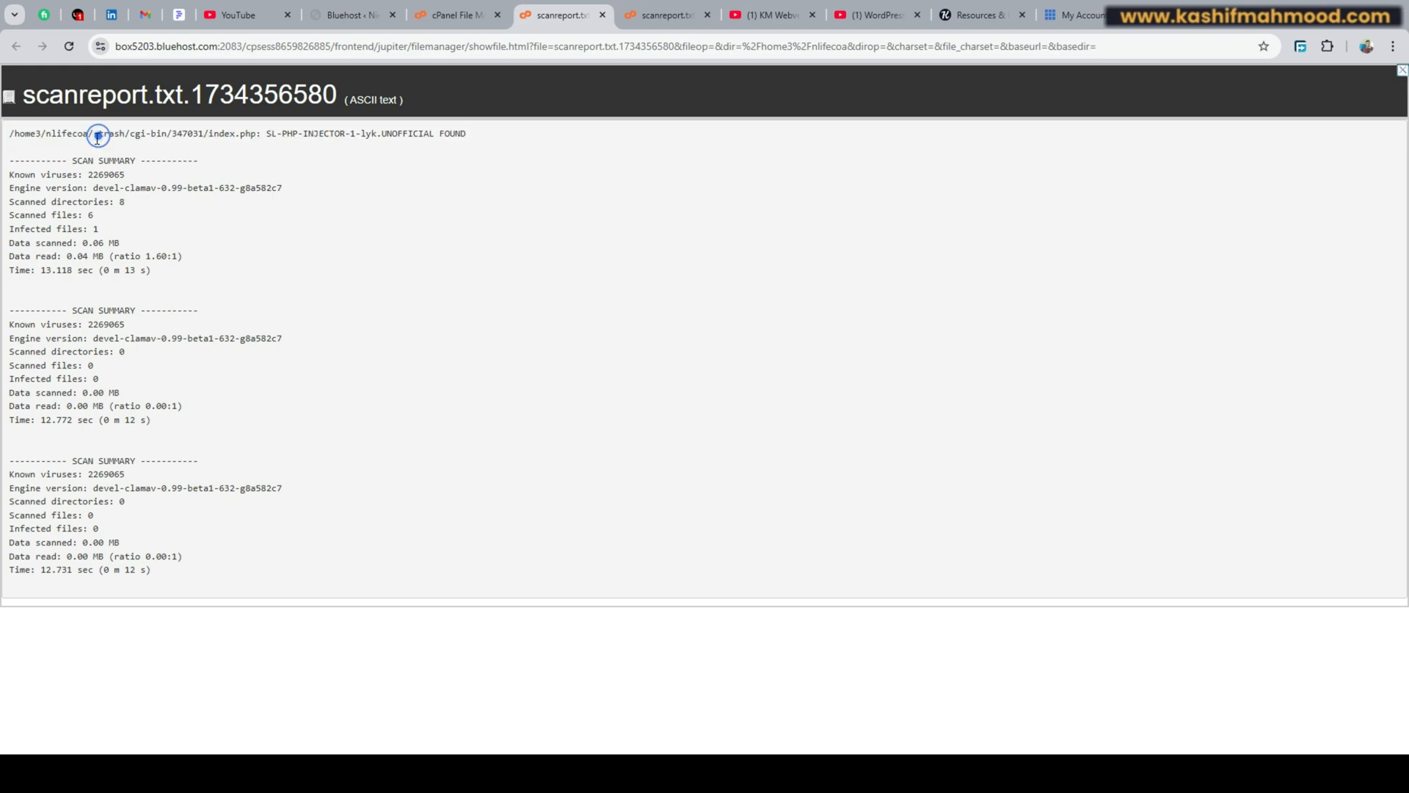
left_click_drag(98, 135, 10, 137)
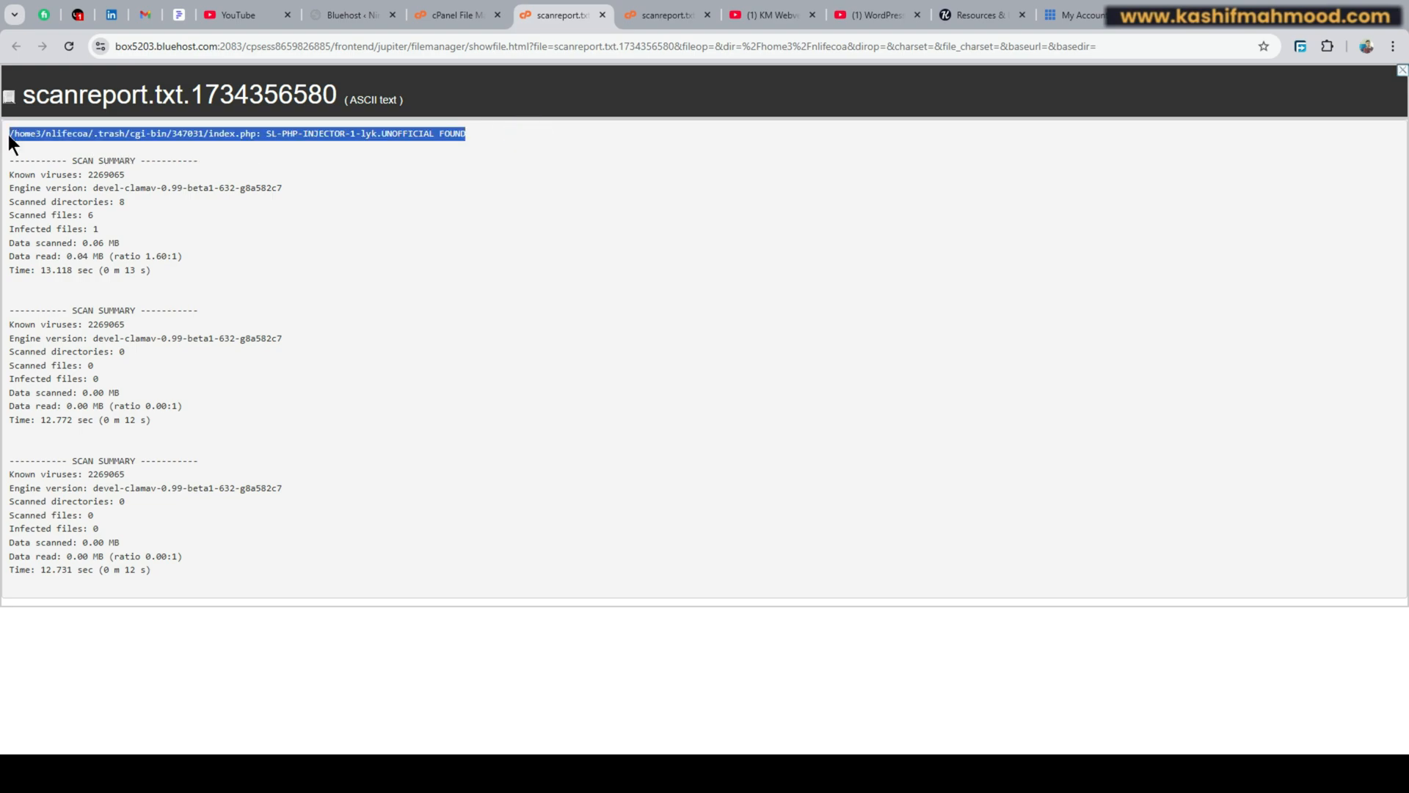
left_click_drag(172, 180, 172, 183)
left_click(273, 297)
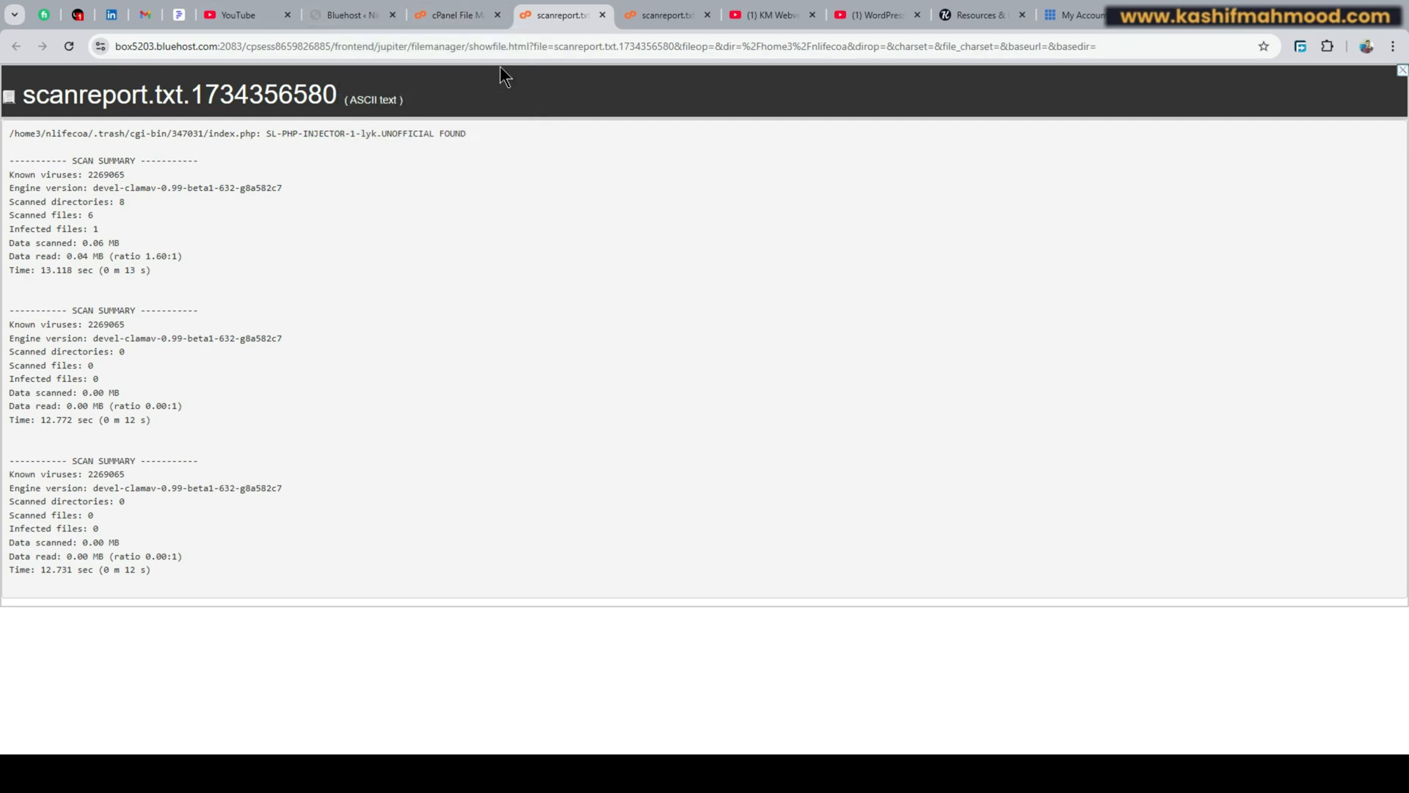
Step: Switch to the WordPress Security Full Tutorial playlist on YouTube, dismiss the notifications and look through its videos
left_click(865, 14)
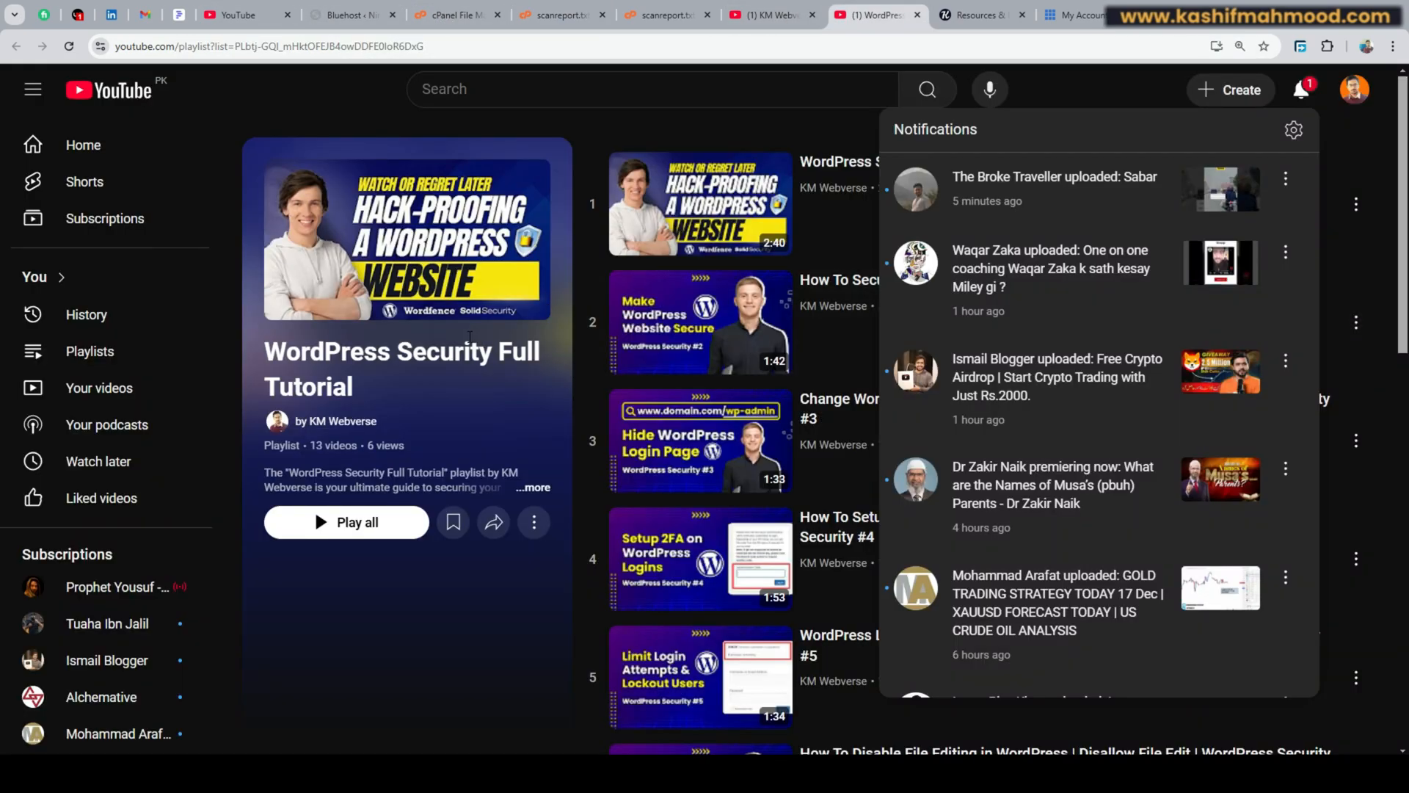
left_click(369, 635)
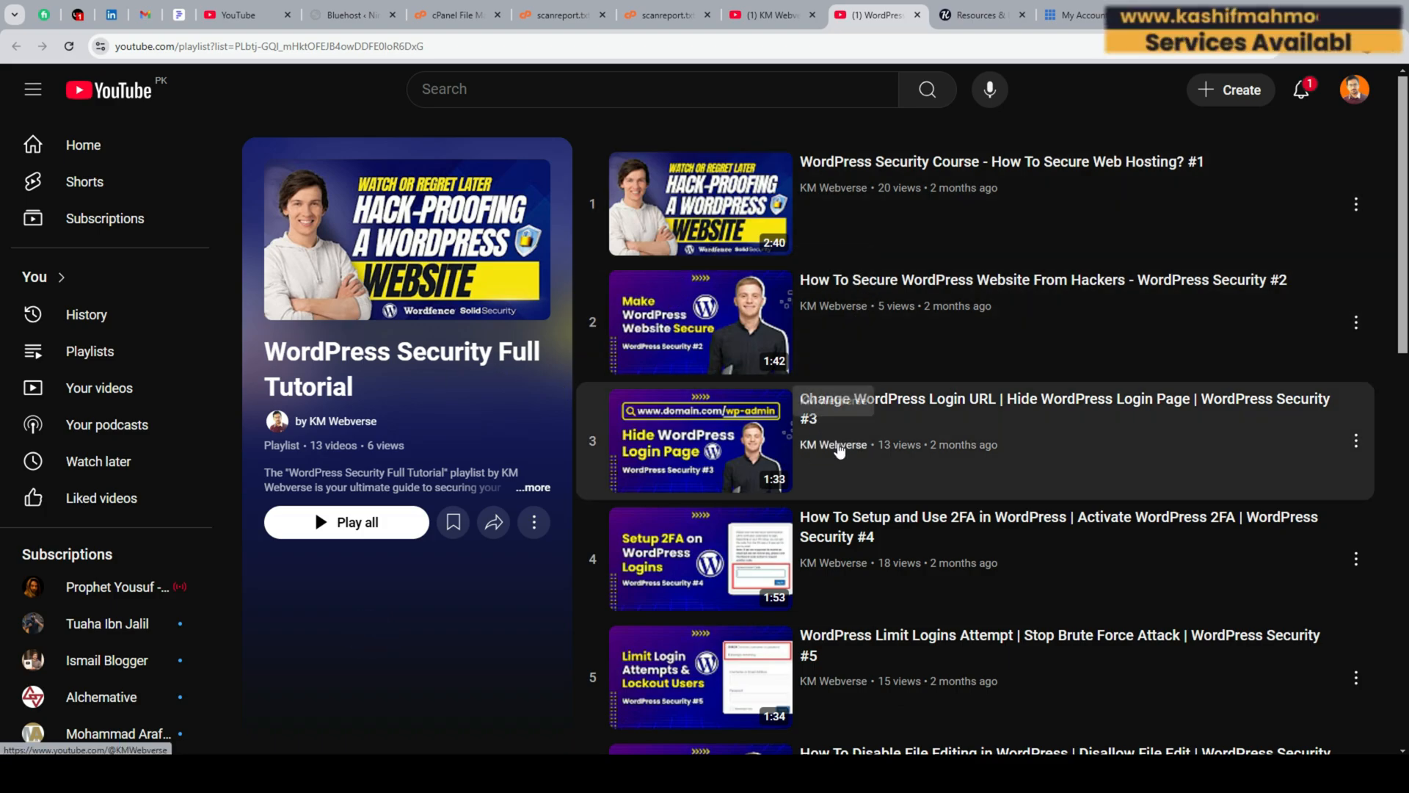
scroll(807, 455, "down", 10)
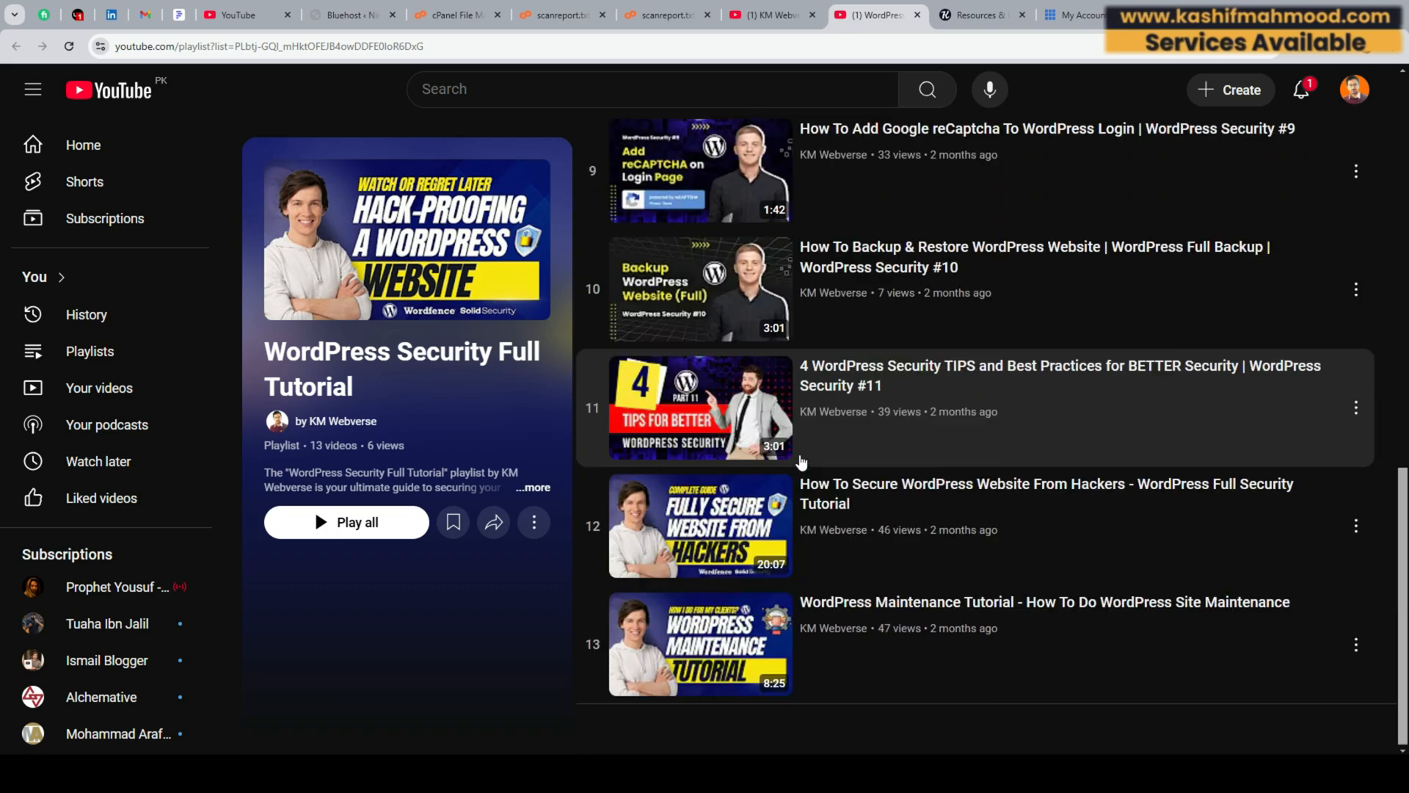
scroll(801, 461, "up", 5)
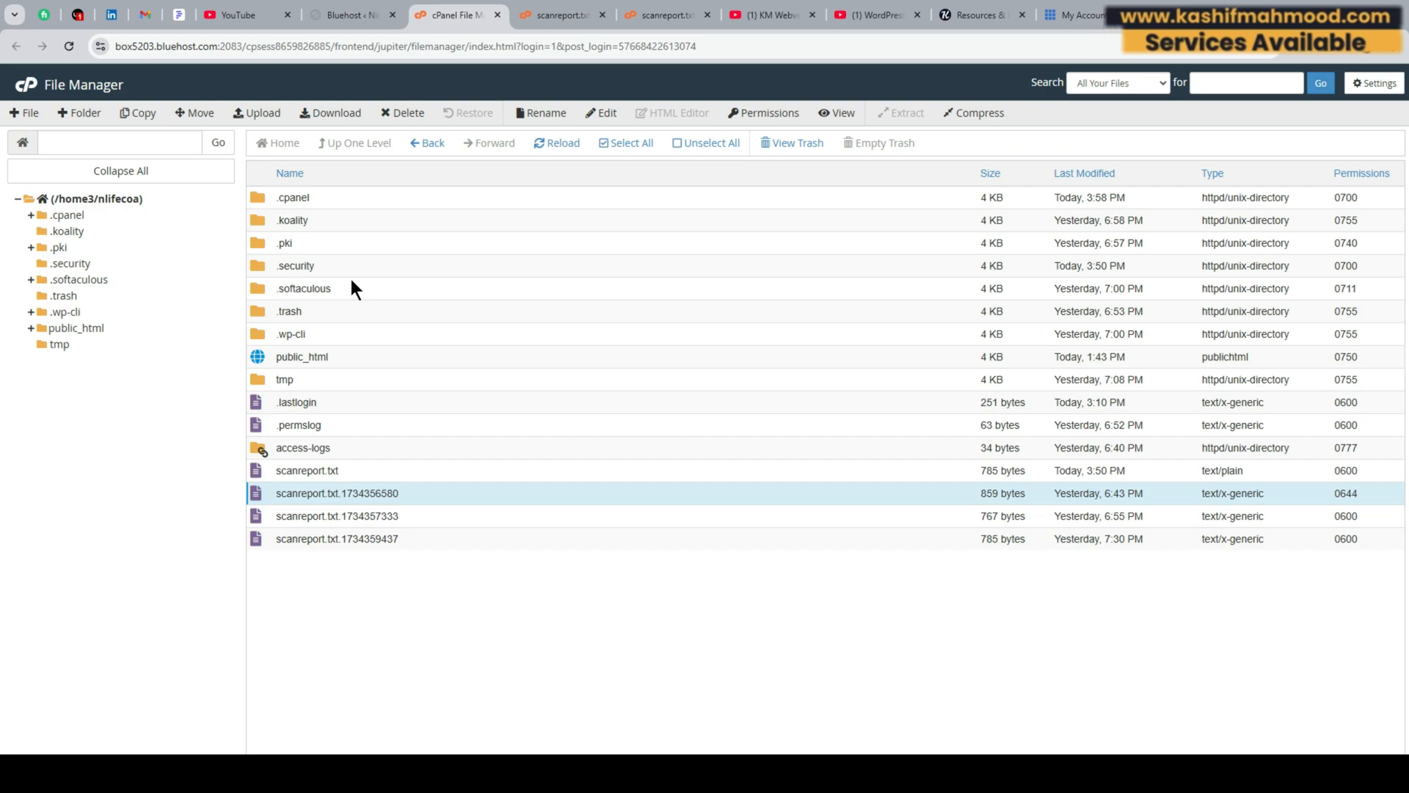
Step: Select scanreport.txt in the home directory, then reopen the scanreport.txt.1734356580 view and highlight its flagged file line
left_click(341, 468)
left_click(558, 15)
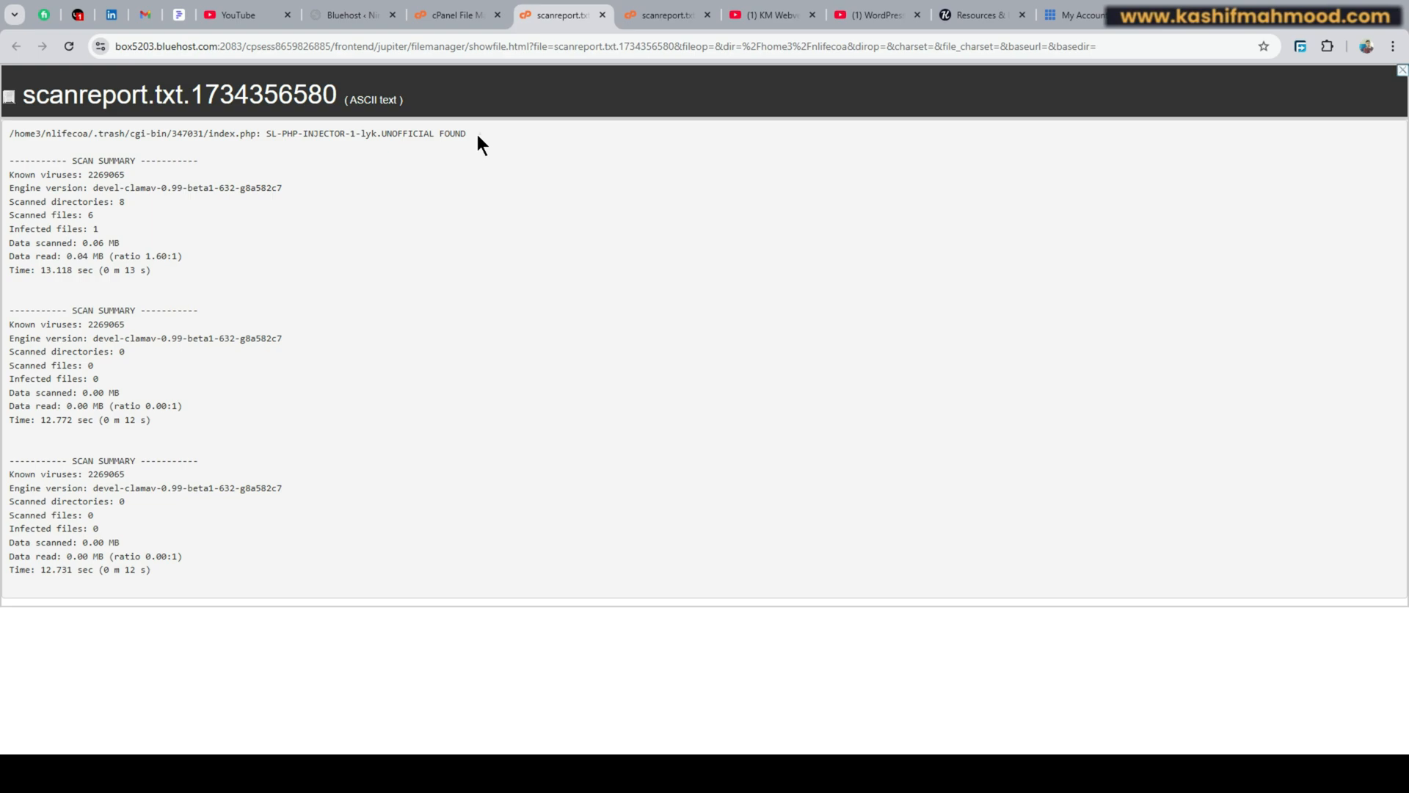
left_click_drag(479, 136, 10, 134)
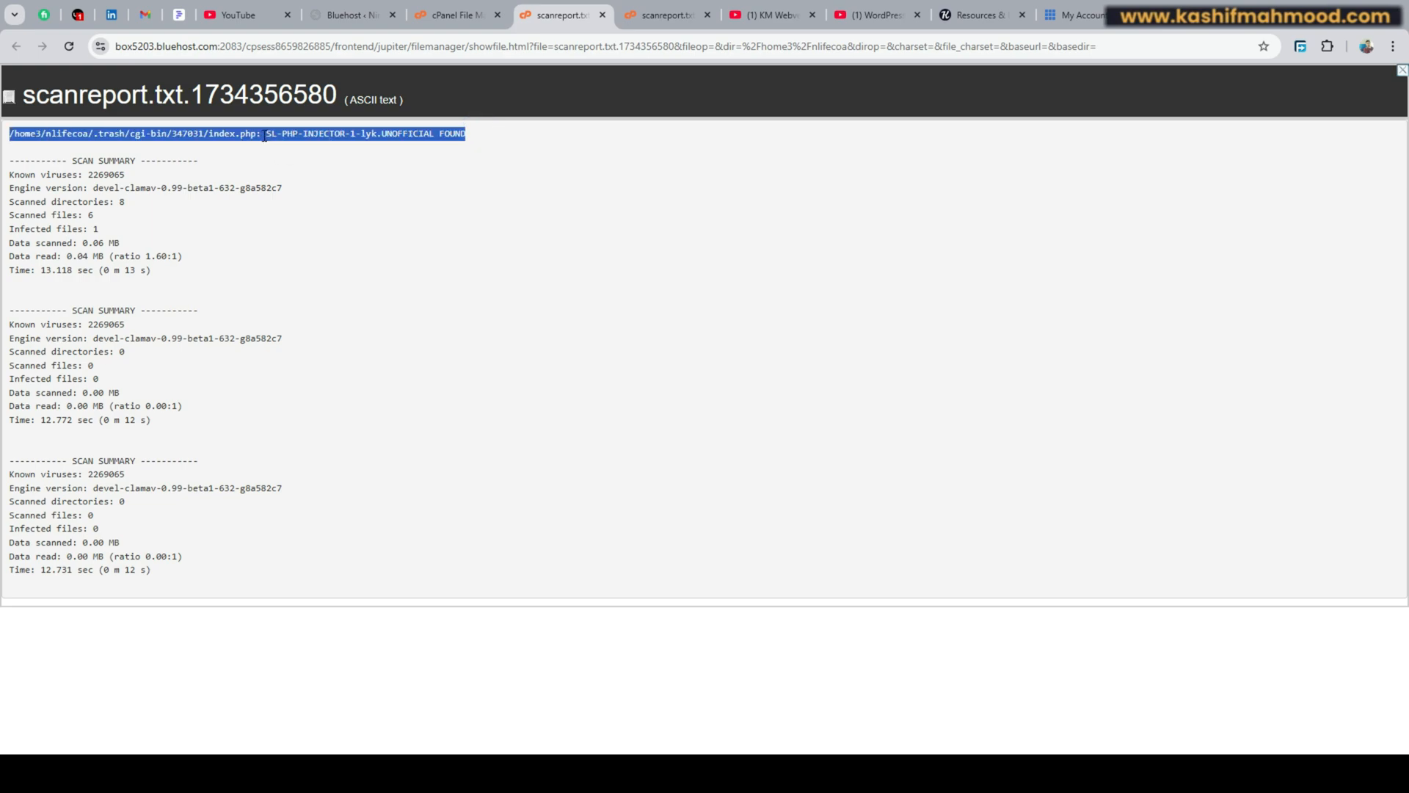
Step: Switch back to cPanel File Manager and open the public_html folder
left_click(442, 13)
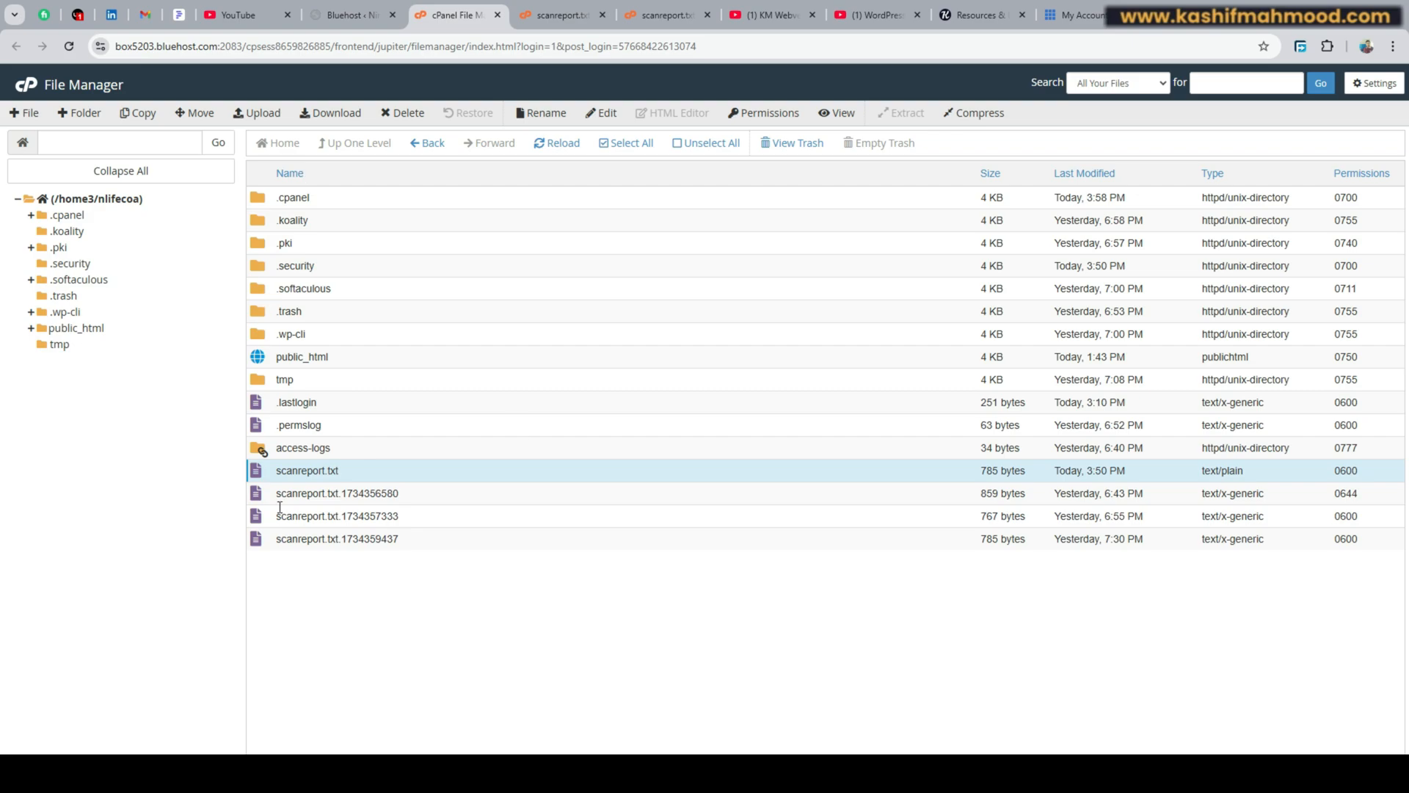
double_click(340, 356)
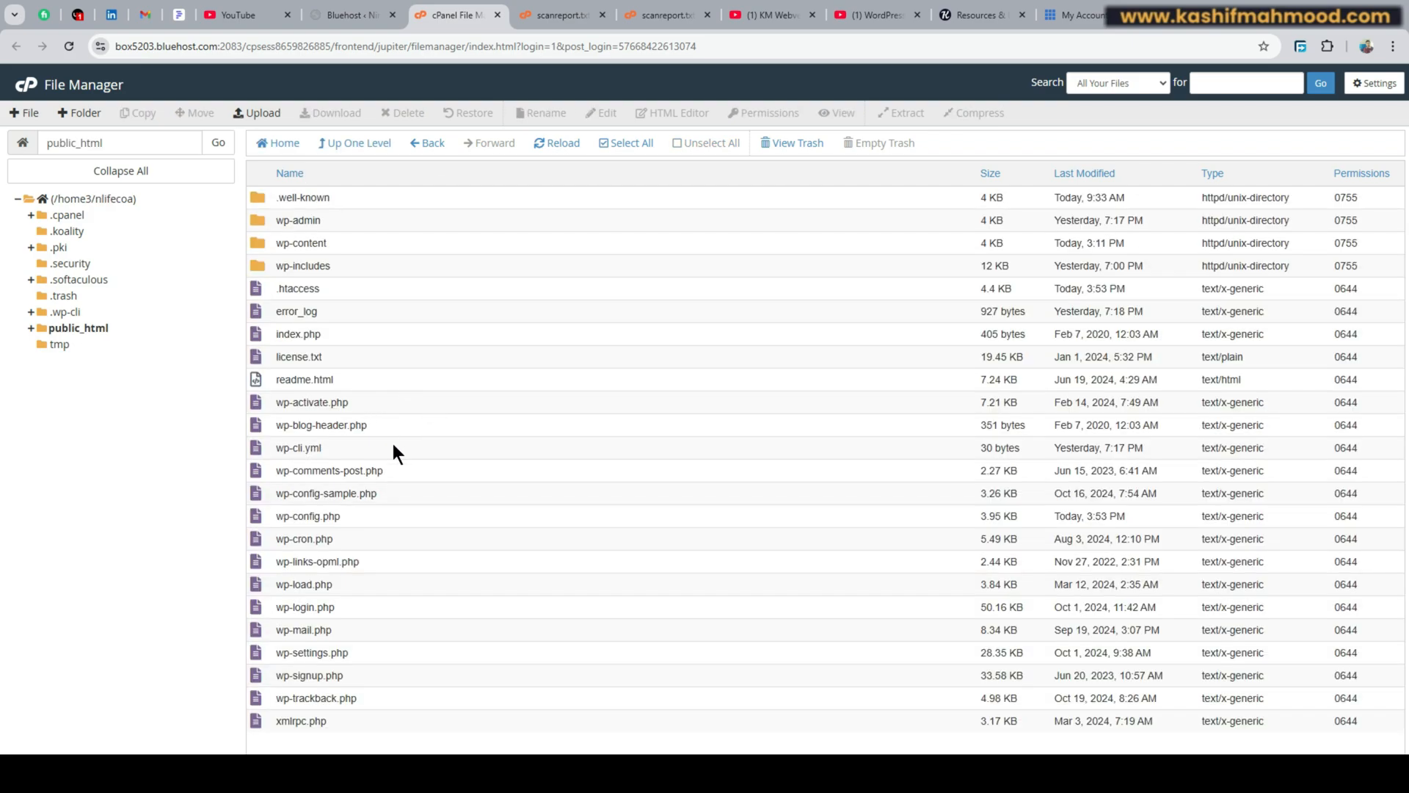
left_click(321, 287)
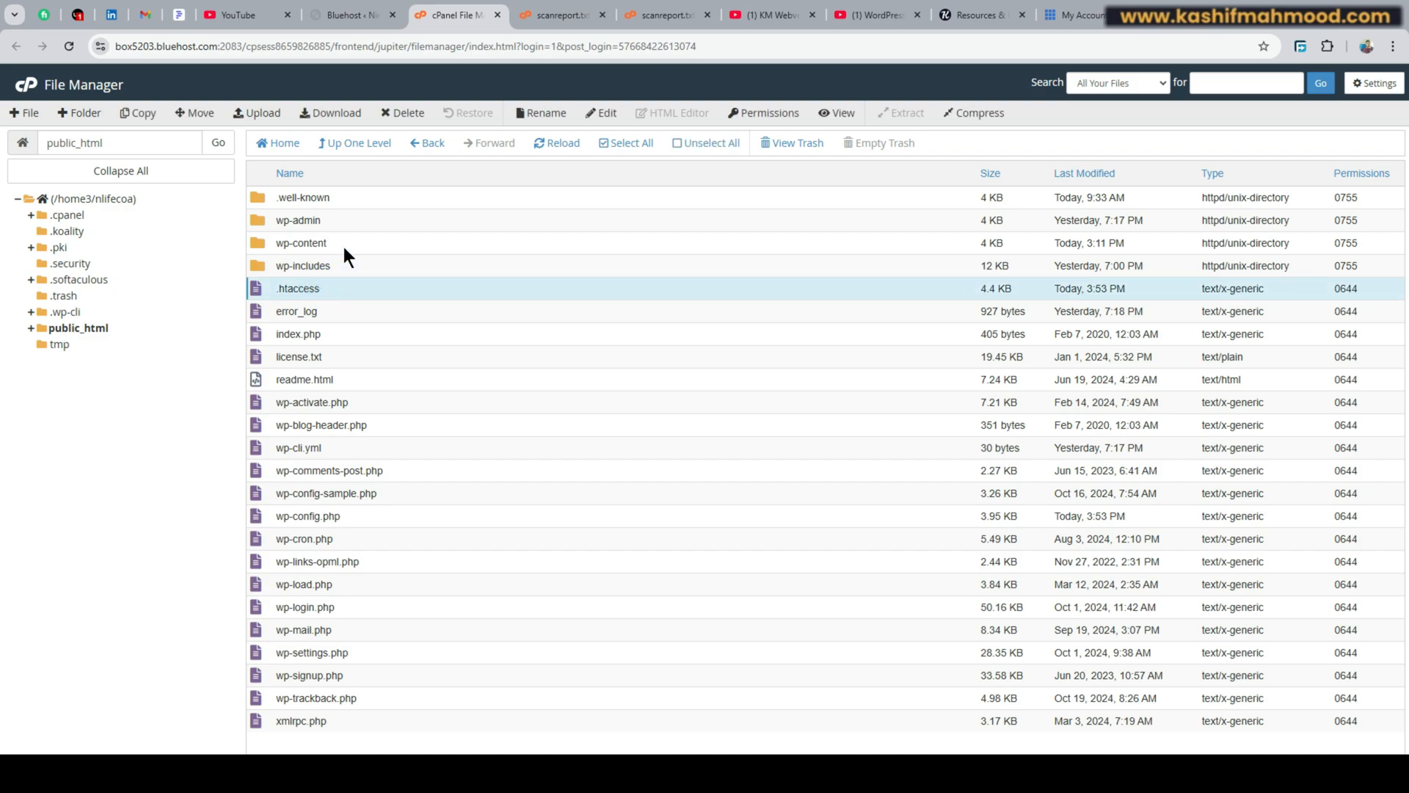
right_click(345, 294)
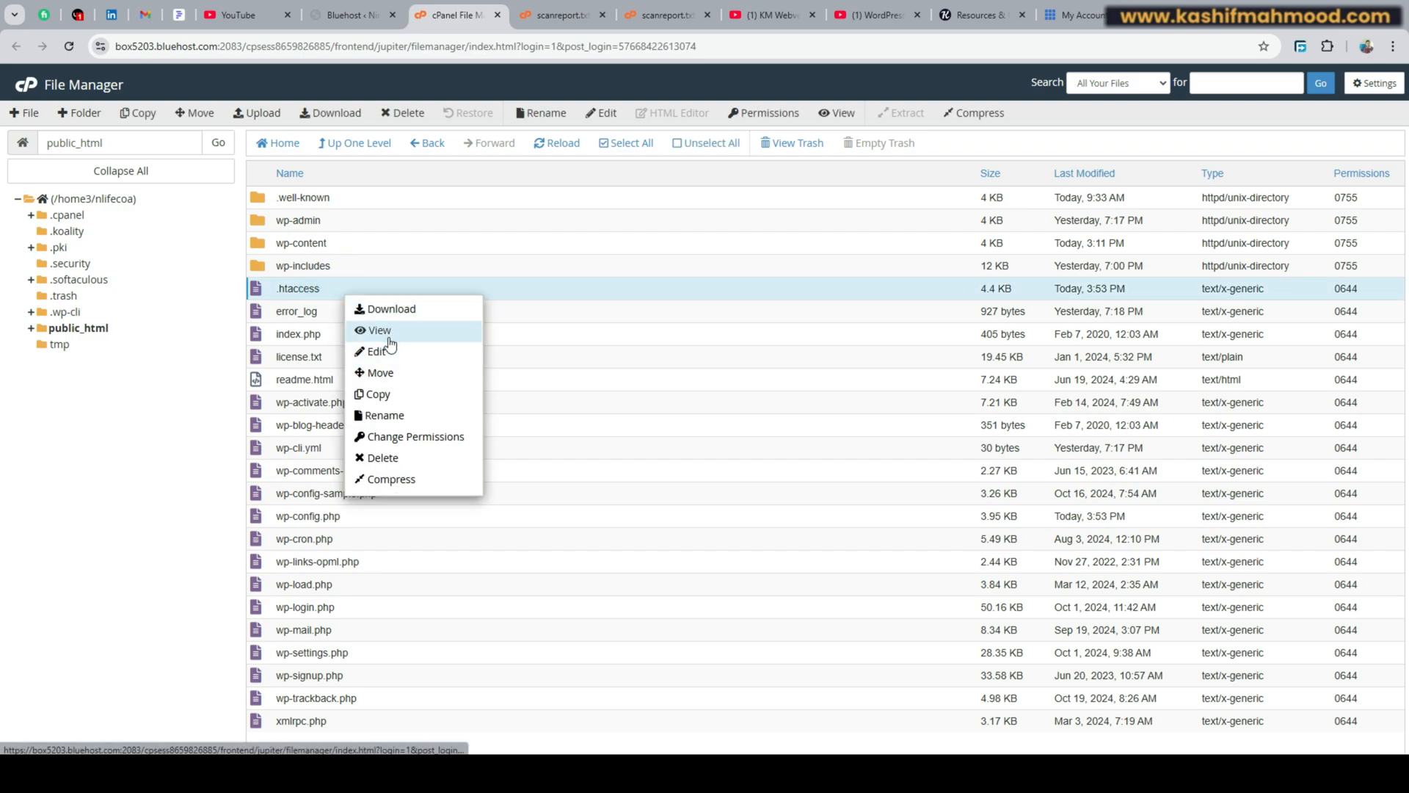
left_click(389, 458)
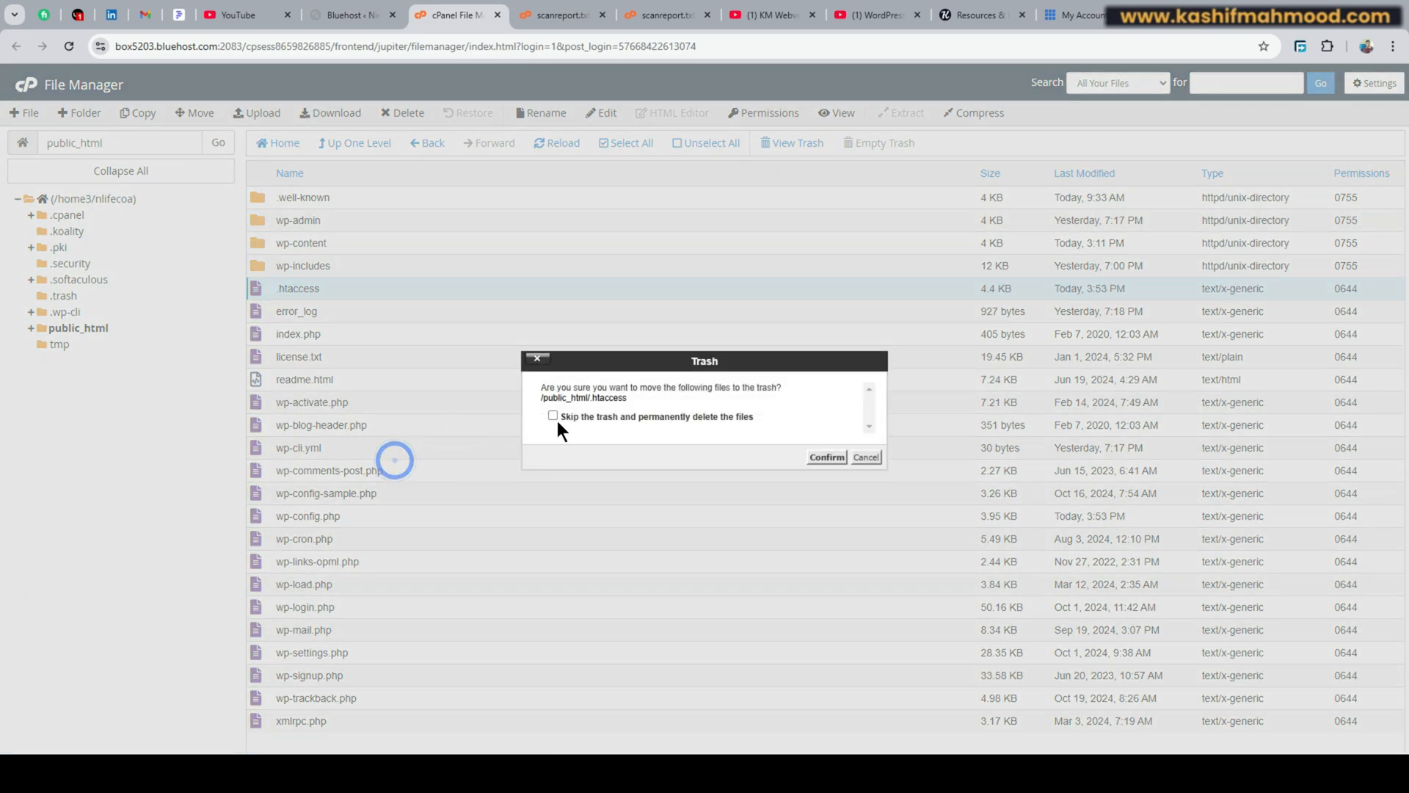
left_click(553, 415)
key("Return")
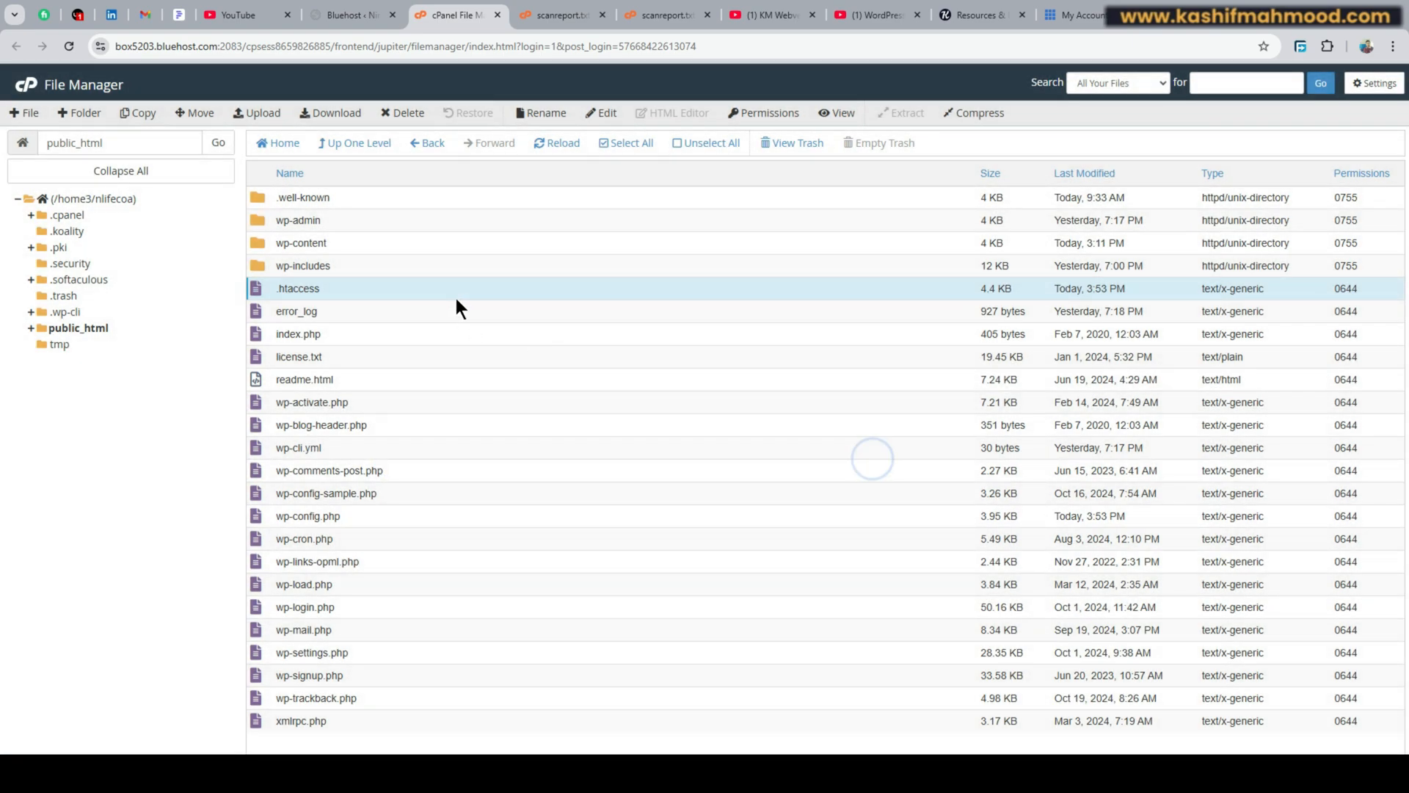
Step: Look through the wp-content, wp-admin and wp-includes folders in public_html, then return to the home directory
double_click(351, 242)
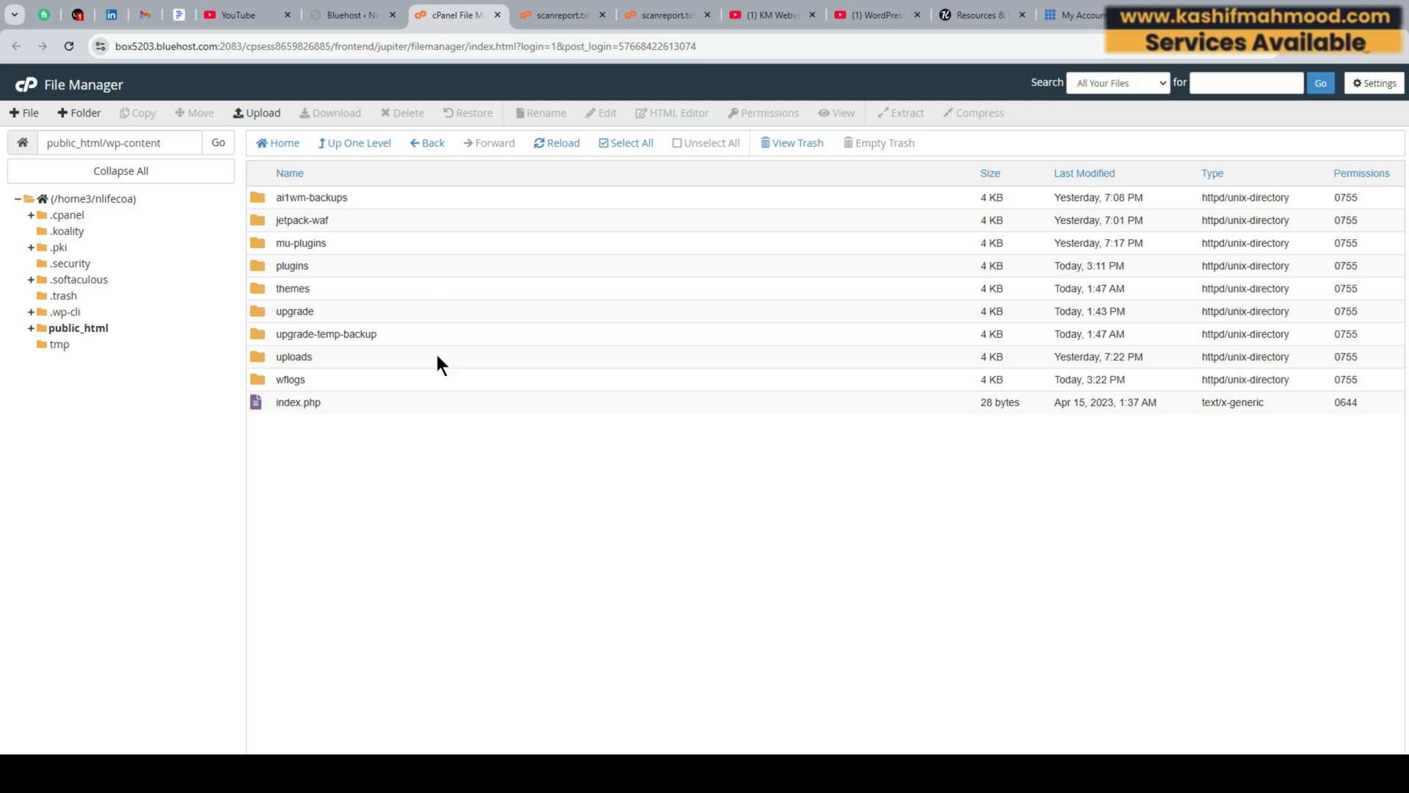
left_click(422, 143)
double_click(335, 223)
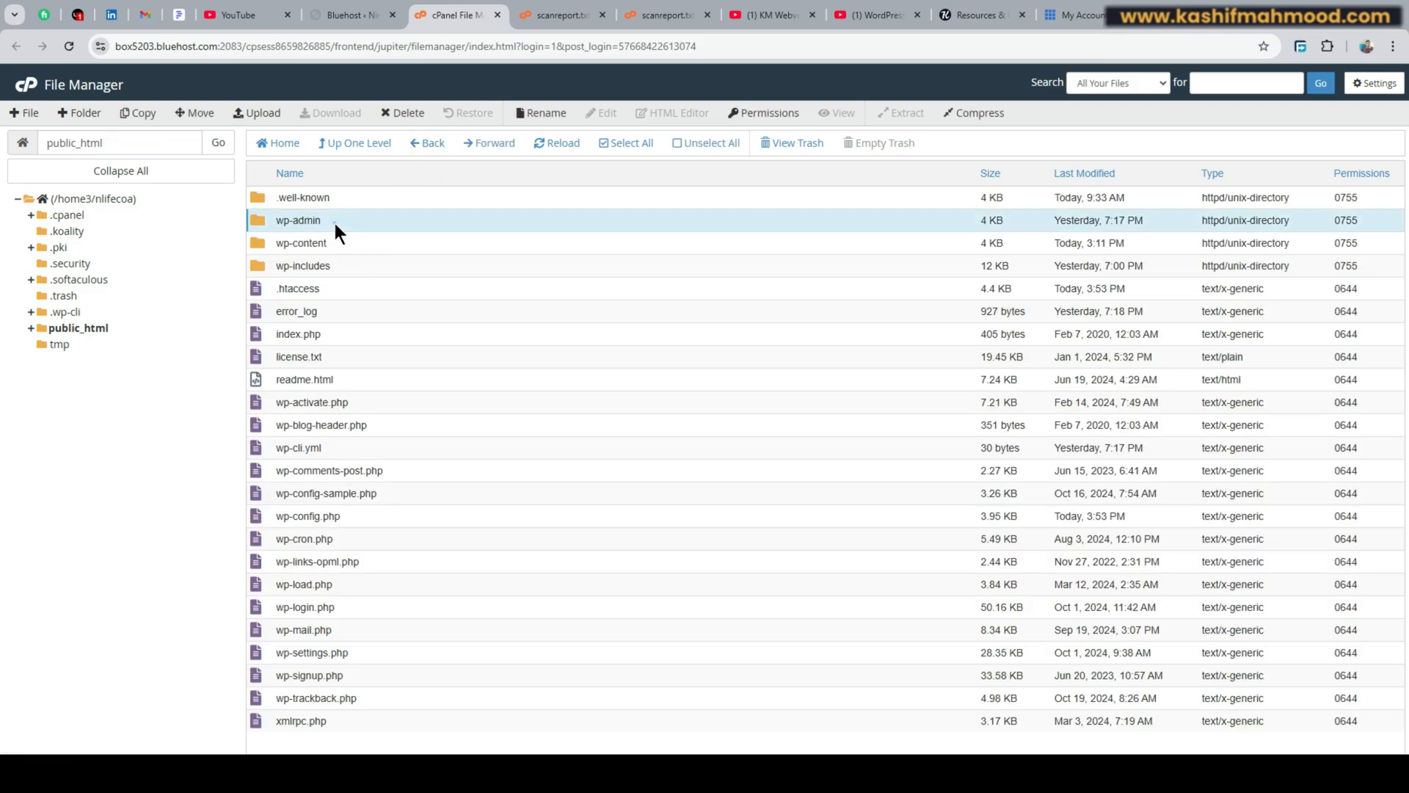
left_click(447, 147)
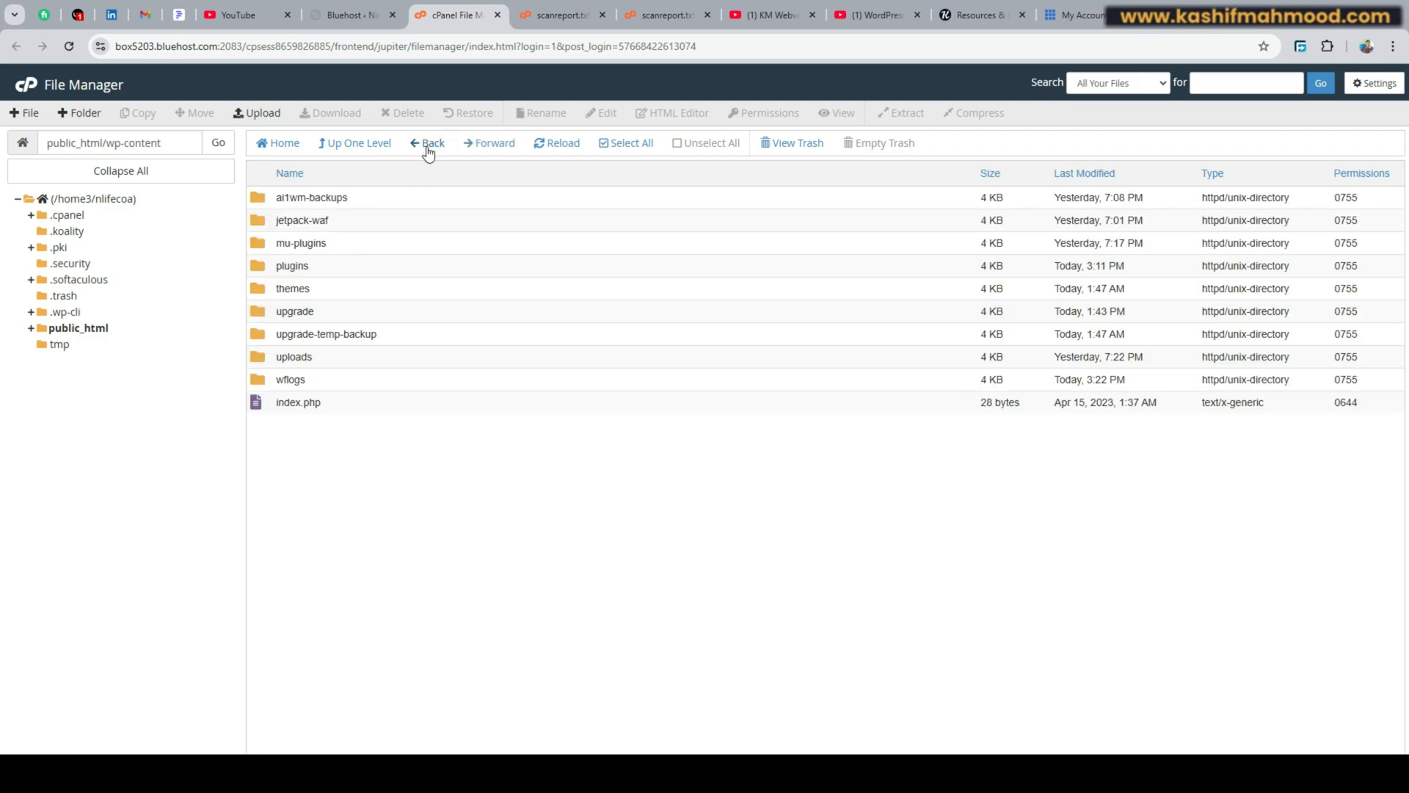
left_click(429, 149)
left_click(332, 267)
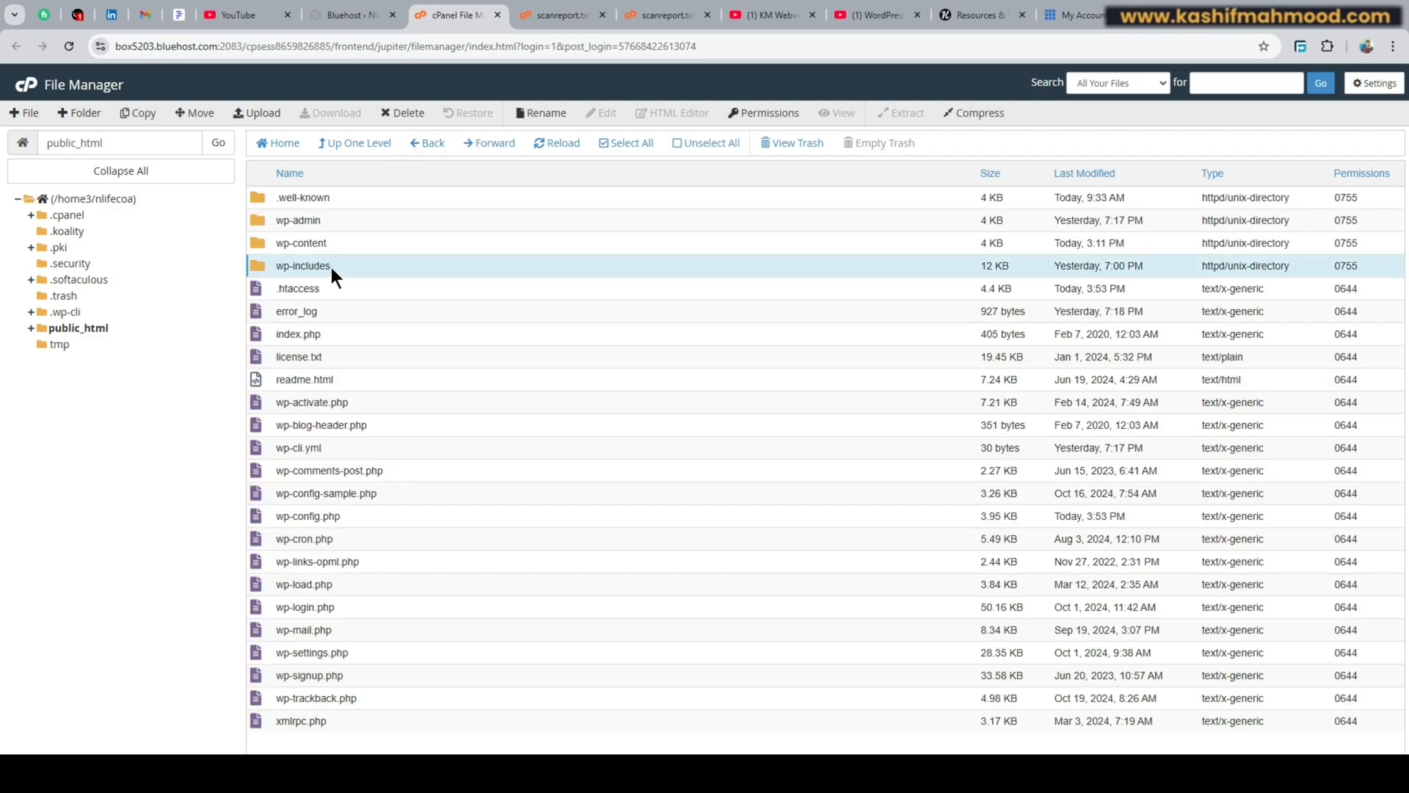
double_click(332, 267)
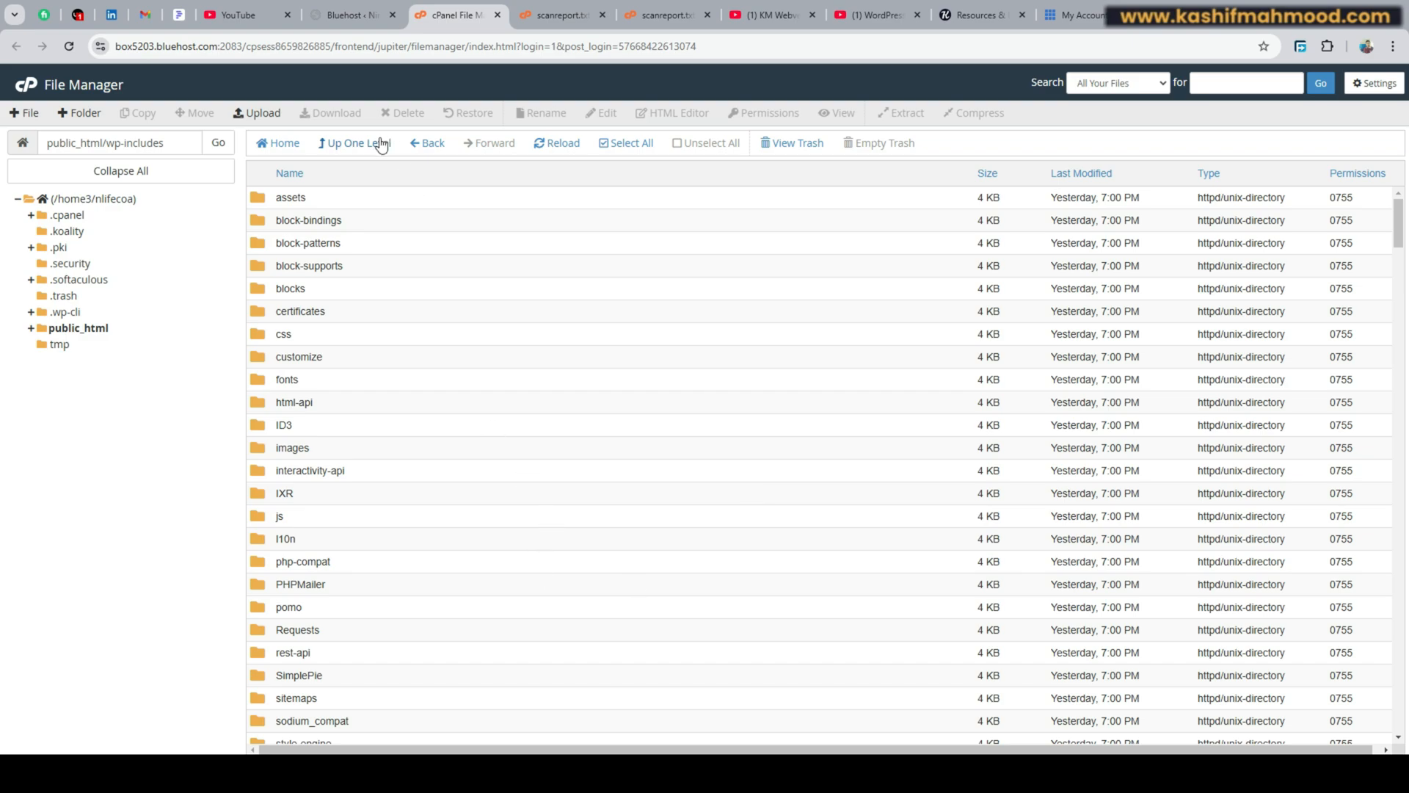
left_click(284, 144)
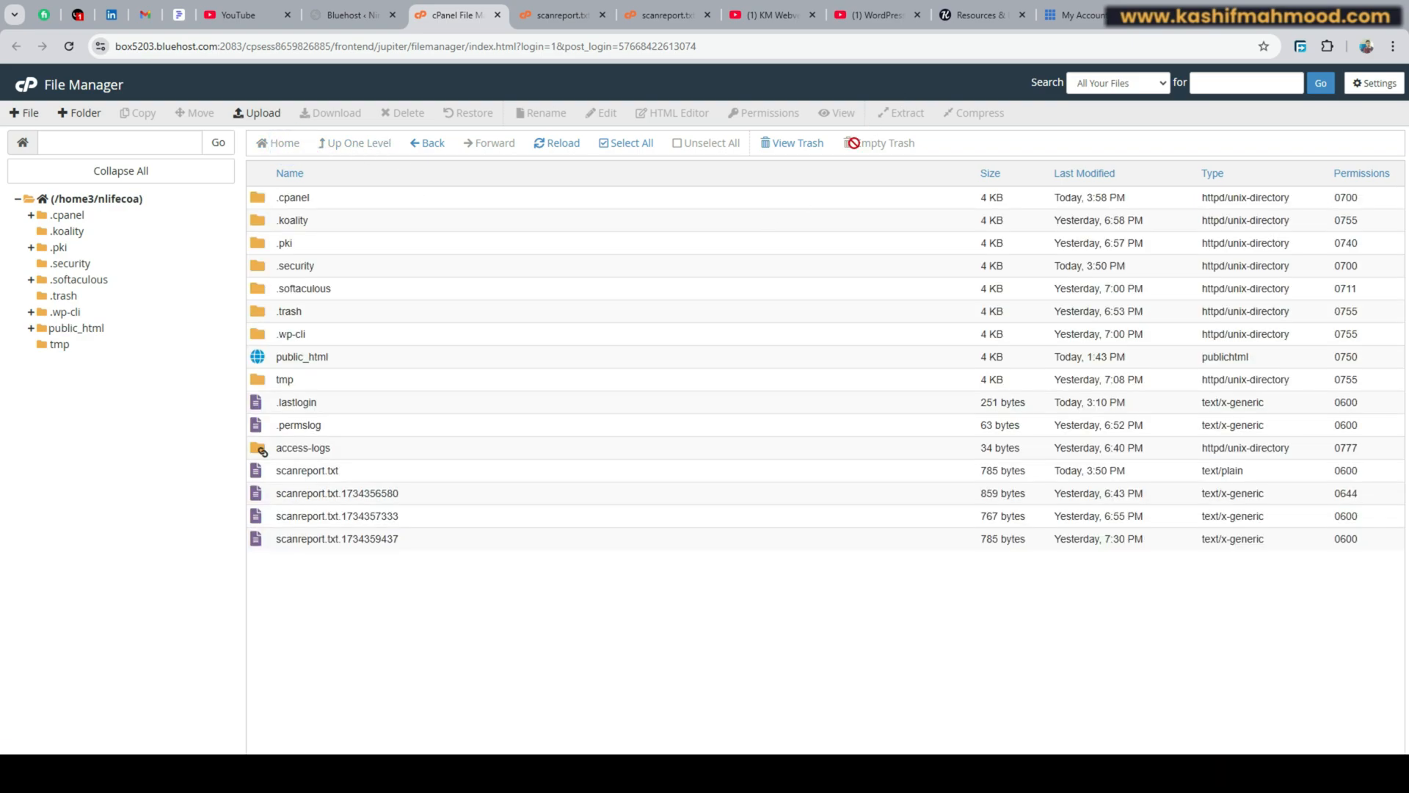
Step: Switch to the WordPress dashboard, then to the WordPress Security Full Tutorial playlist on YouTube and look through its videos
left_click(348, 14)
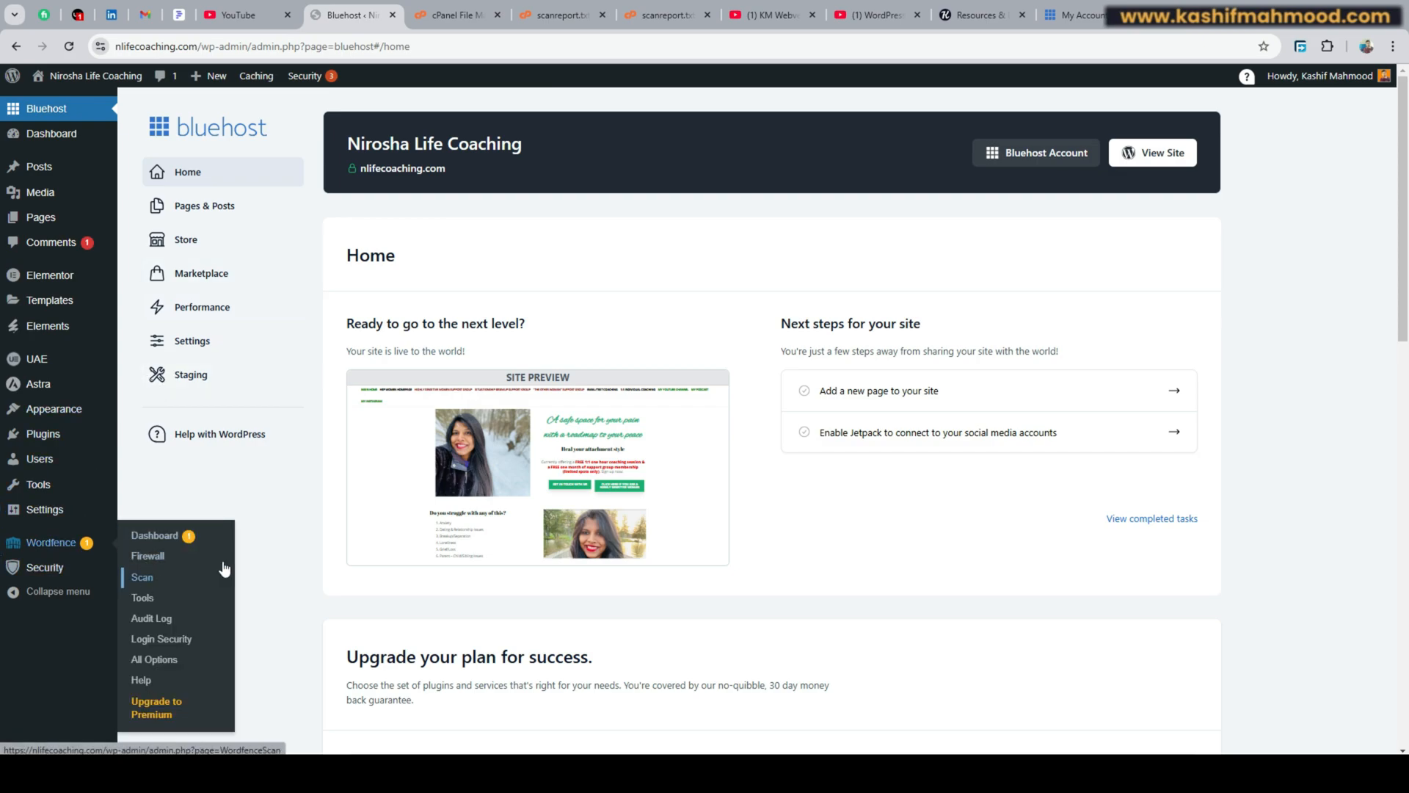
left_click(862, 15)
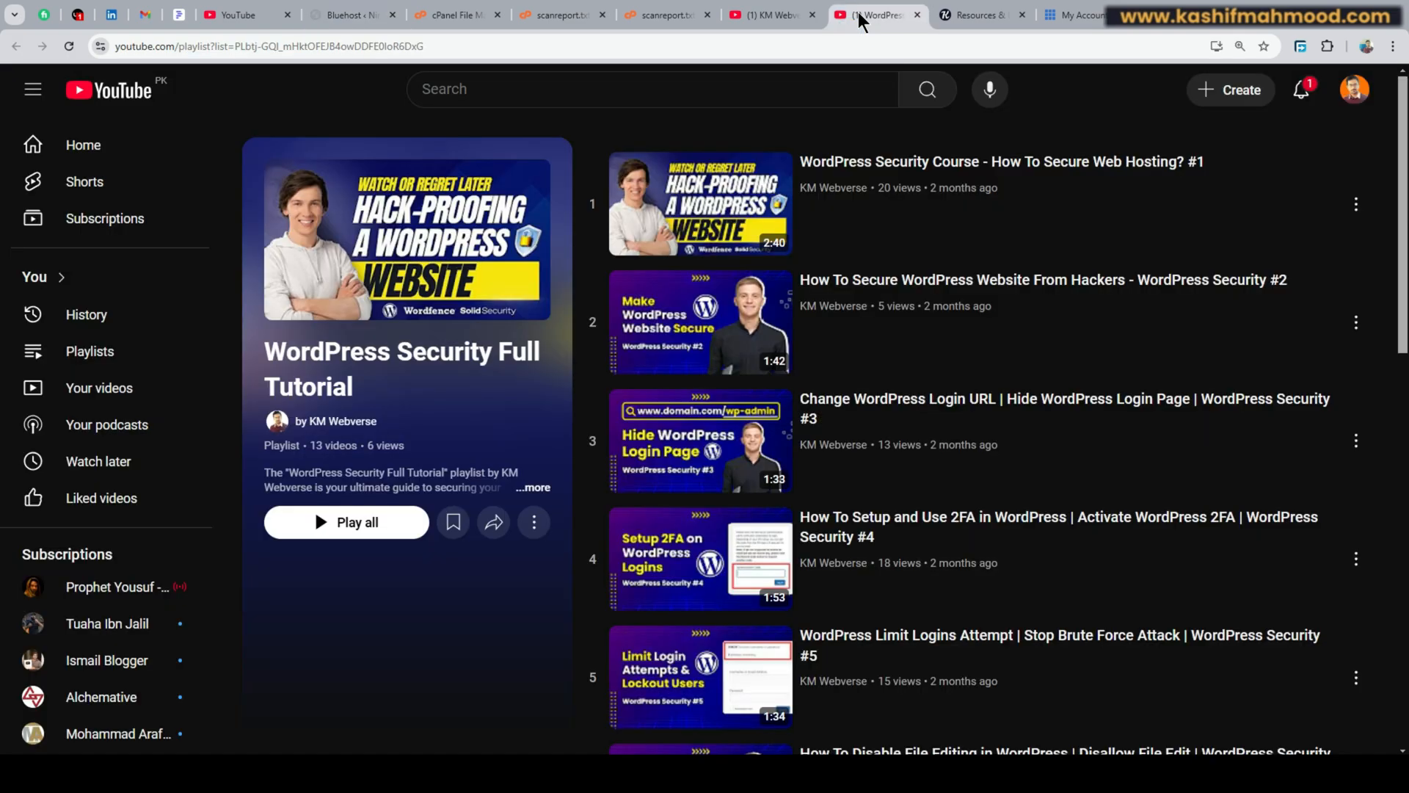
scroll(910, 369, "down", 13)
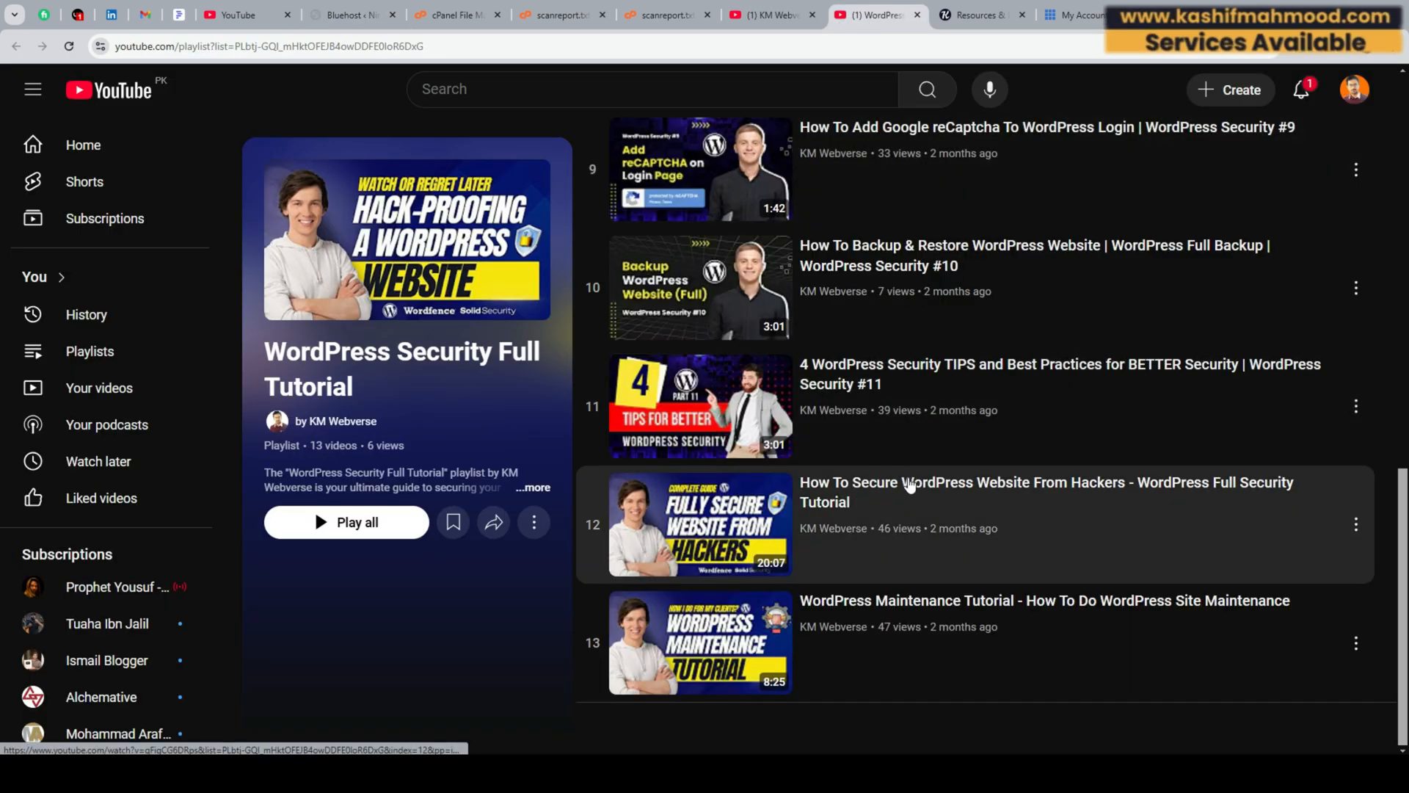
scroll(909, 488, "up", 1)
scroll(910, 481, "up", 5)
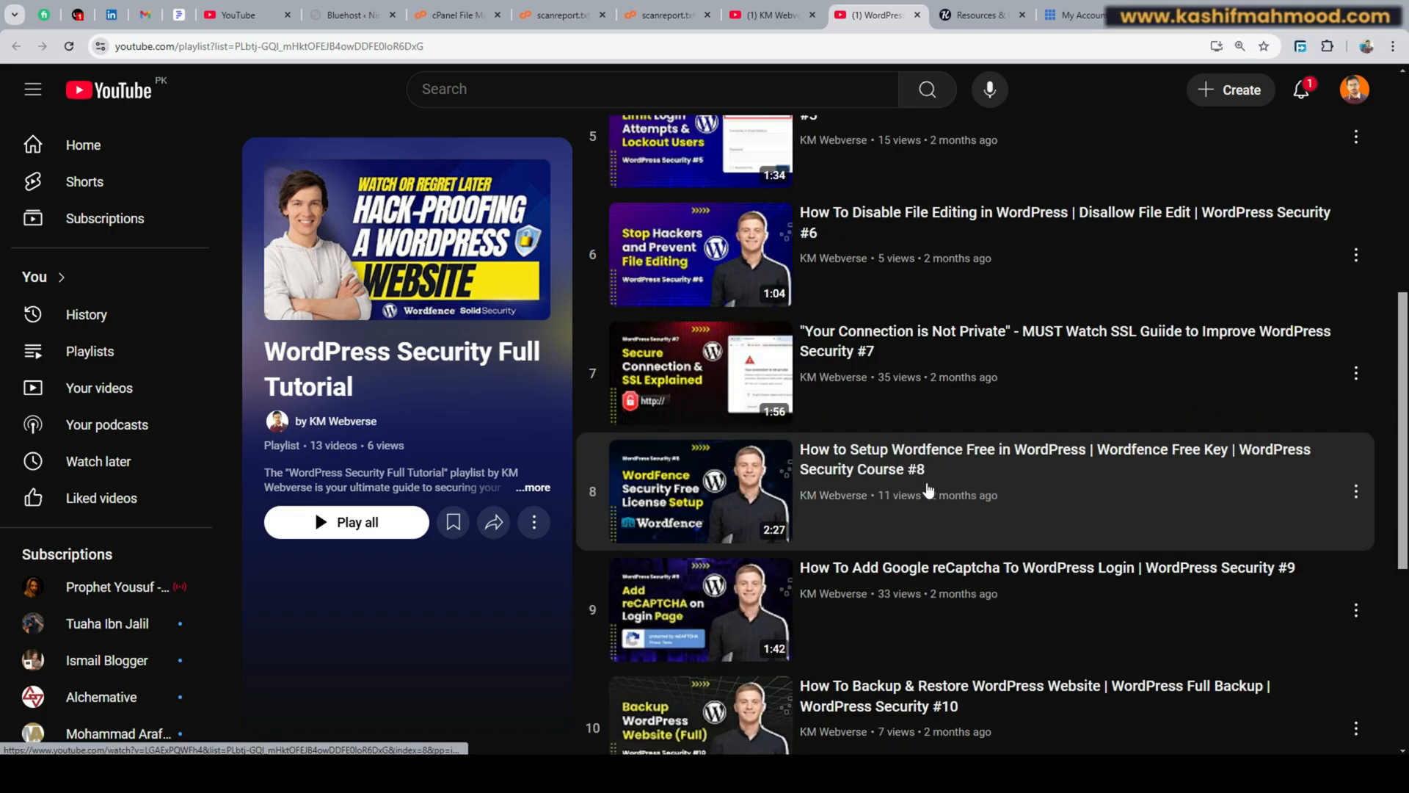
Step: Switch back to the WordPress dashboard, open the Wordfence scan page and examine the plugin issue listed in the results
left_click(351, 15)
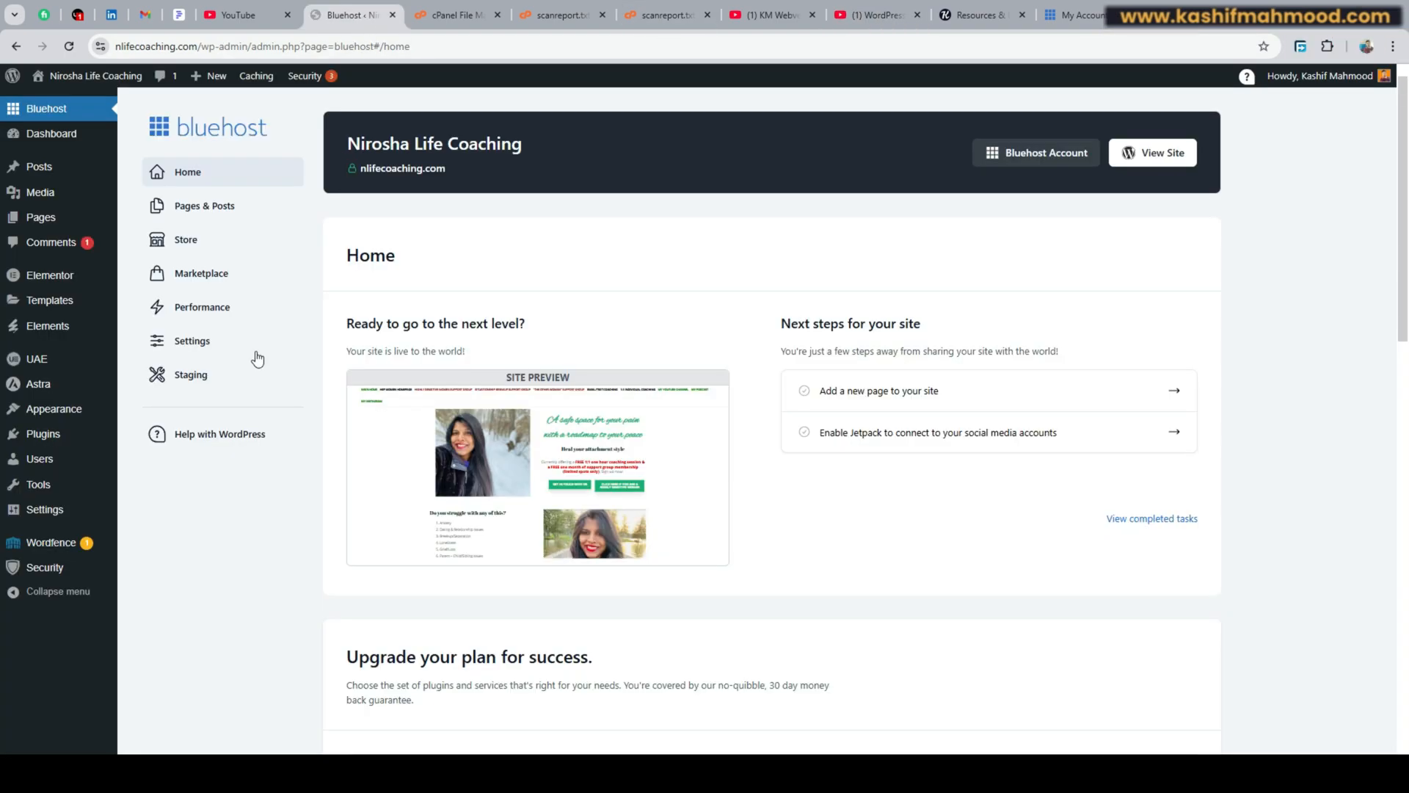
mouse_move(74, 543)
left_click(220, 581)
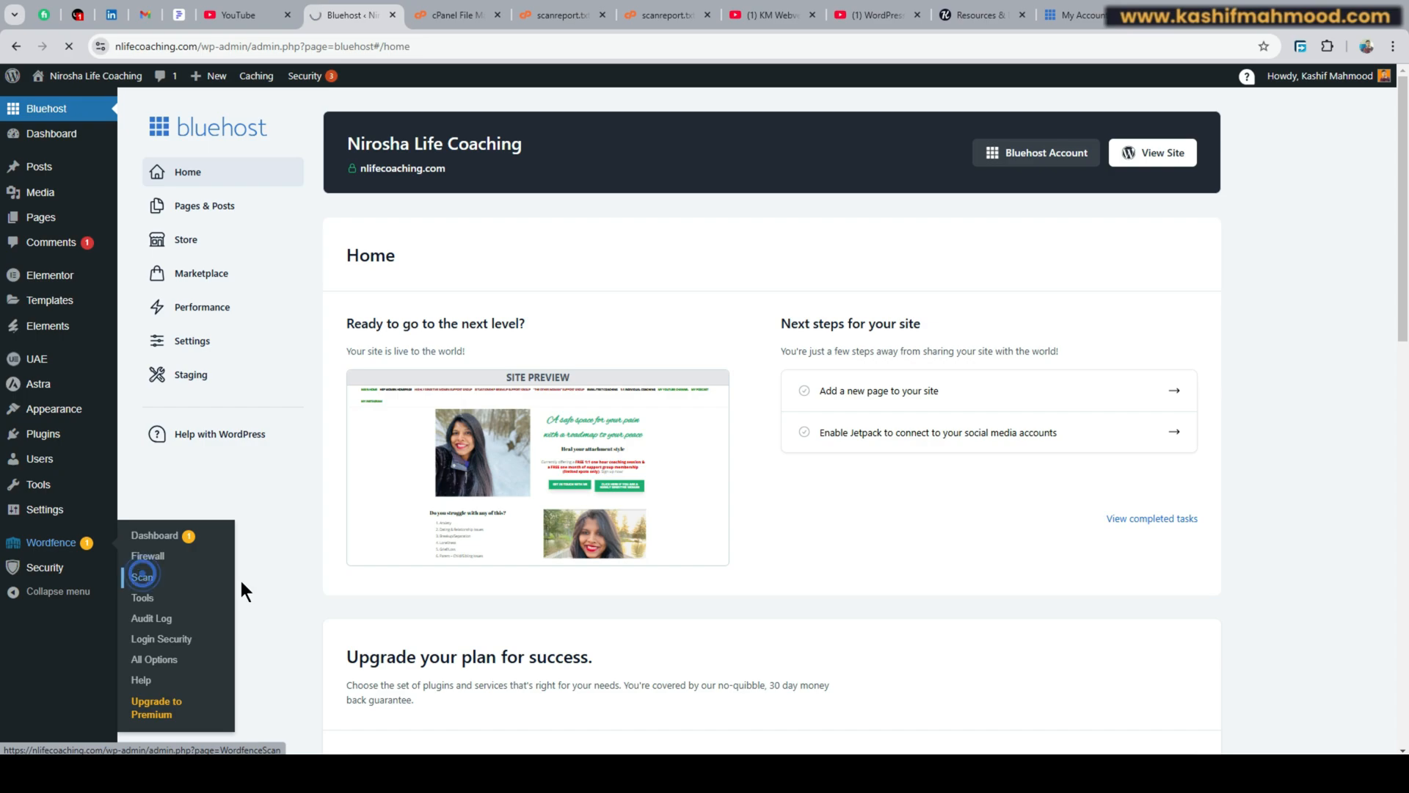
scroll(440, 330, "down", 1)
scroll(277, 368, "down", 2)
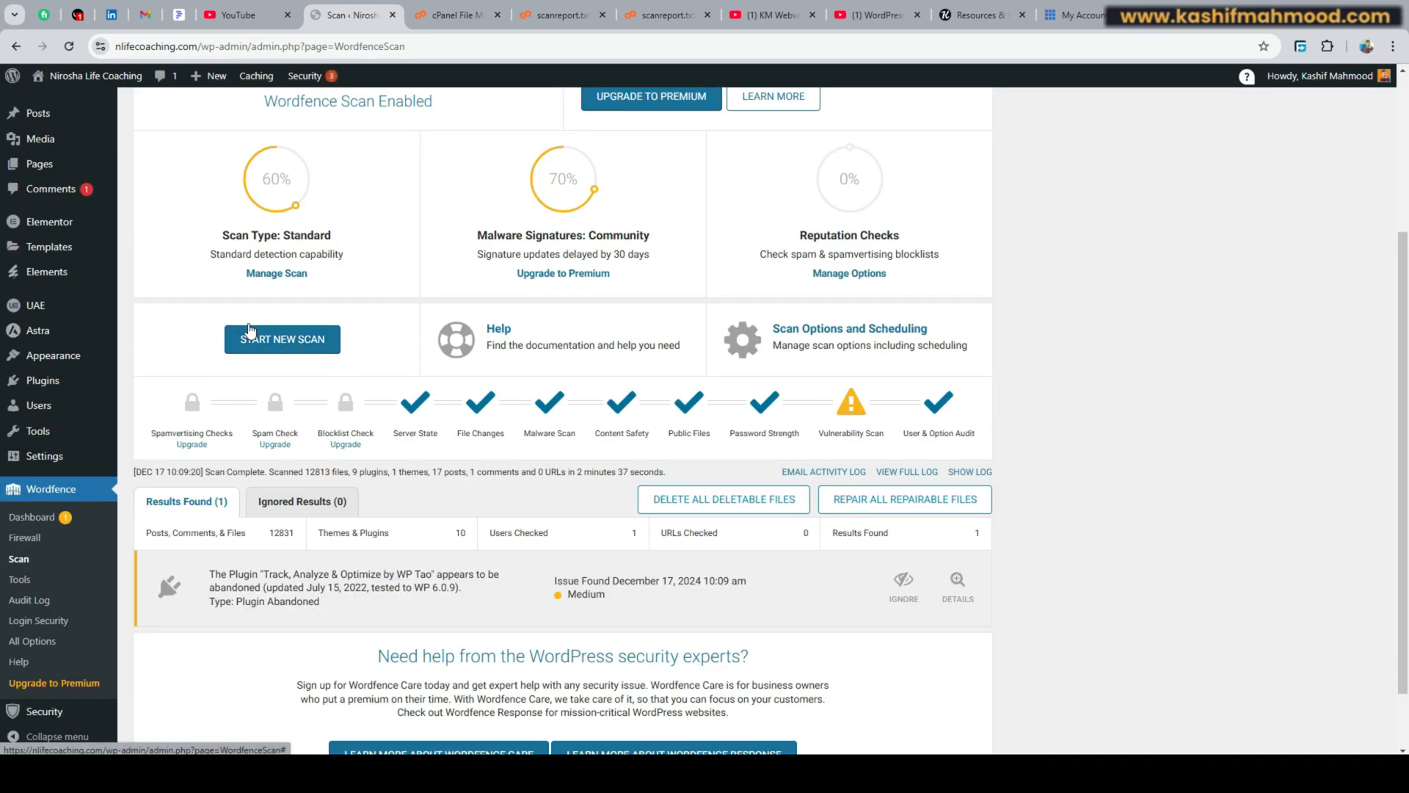
scroll(400, 501, "down", 1)
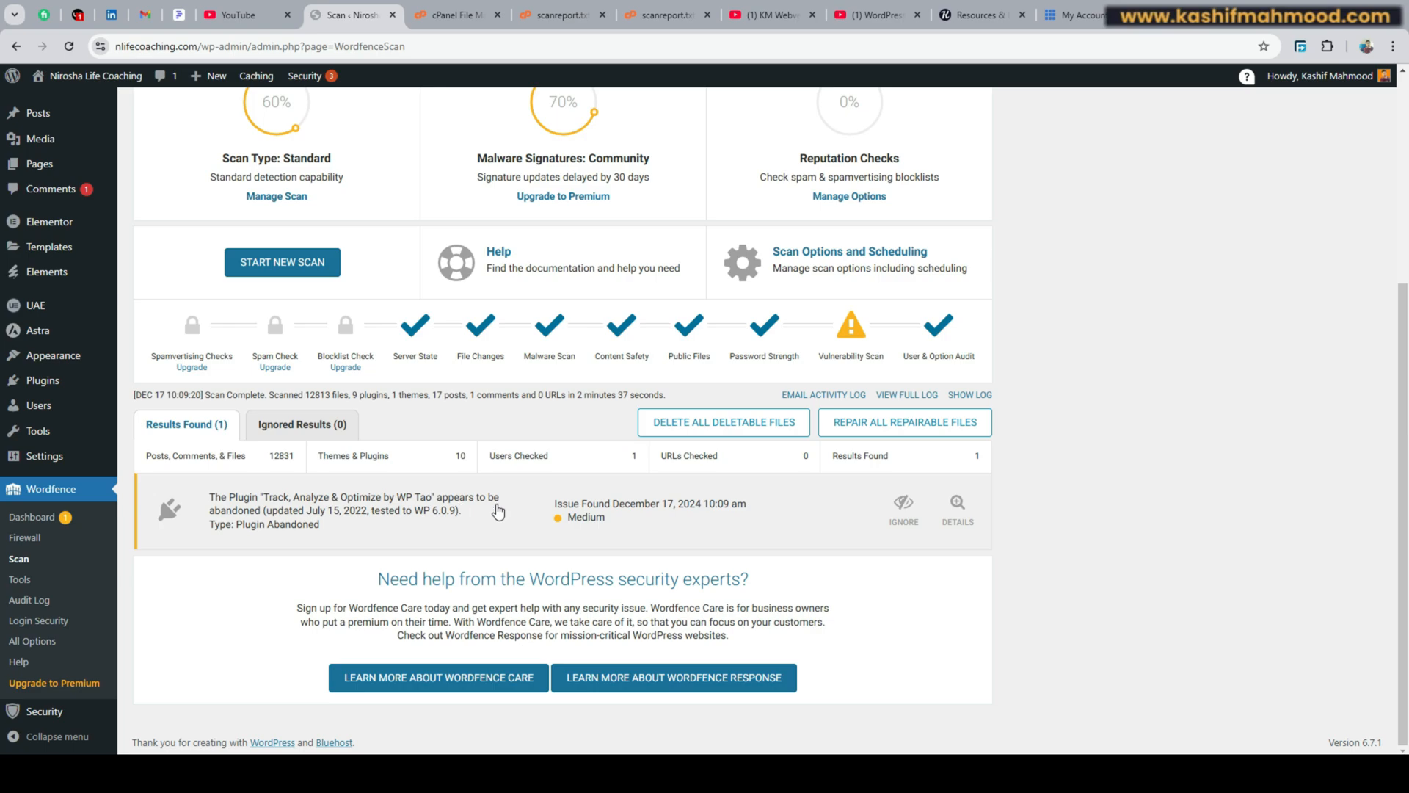
left_click_drag(205, 499, 411, 527)
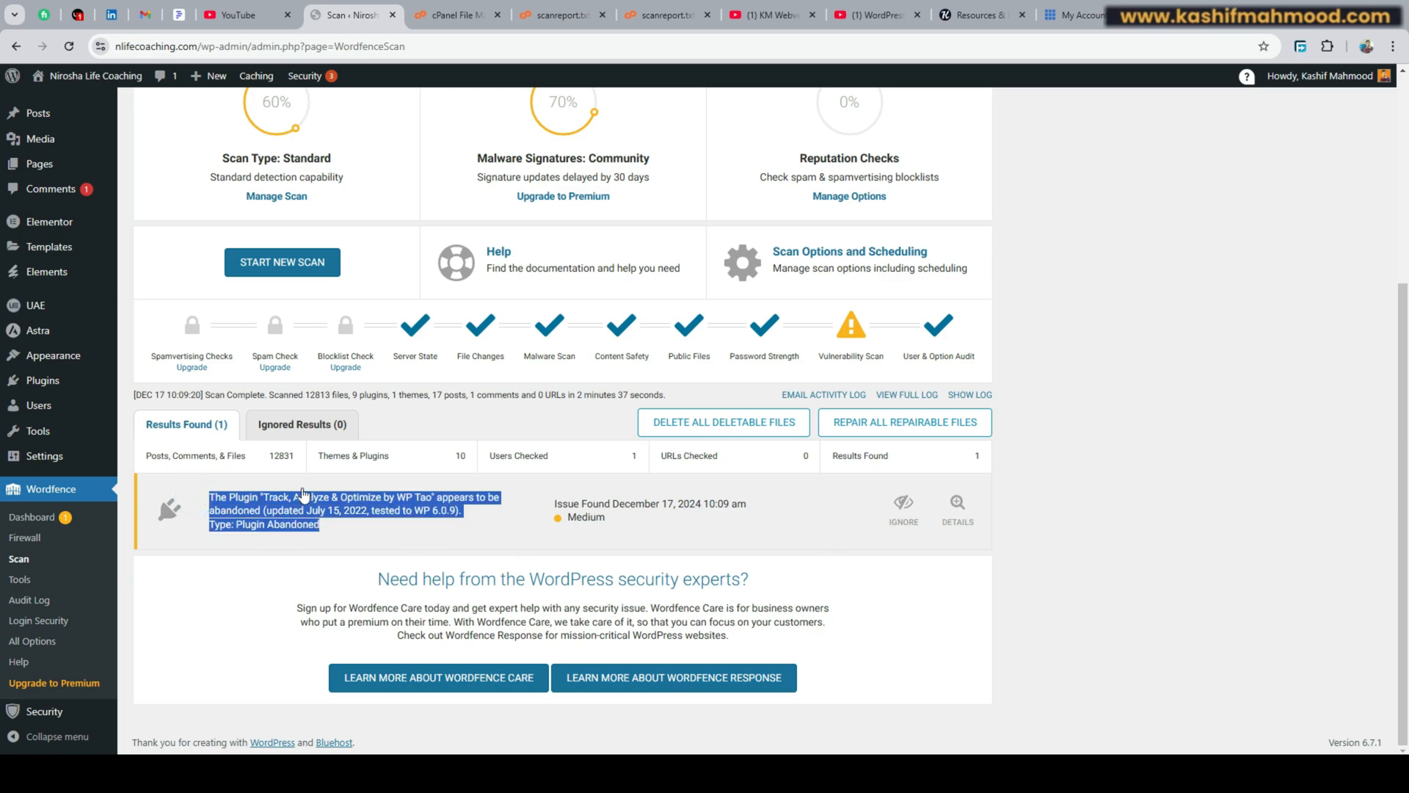
left_click(1263, 569)
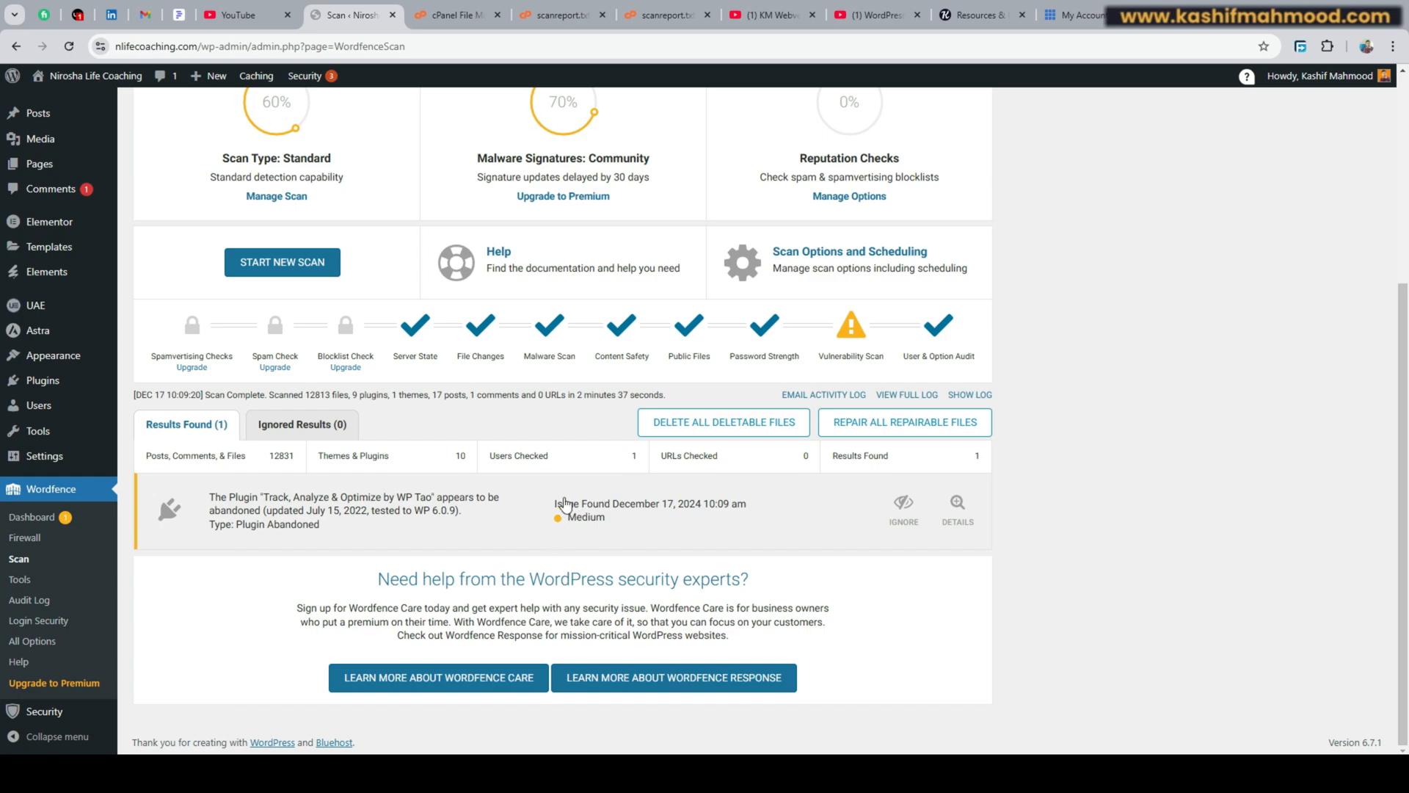
Step: Switch to the KM Webverse channel on YouTube and search its videos for "malware"
left_click(784, 16)
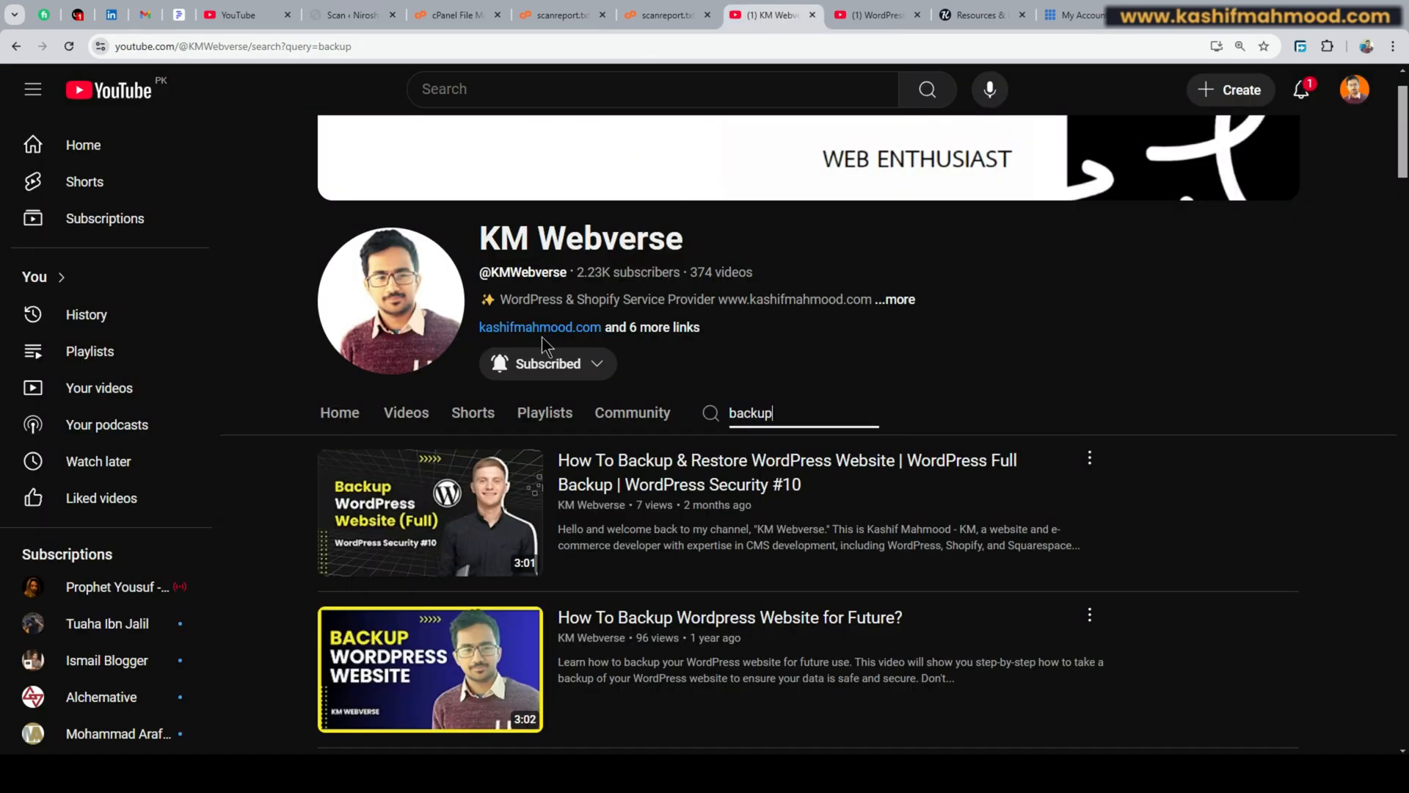
double_click(756, 413)
type("malware")
key("Return")
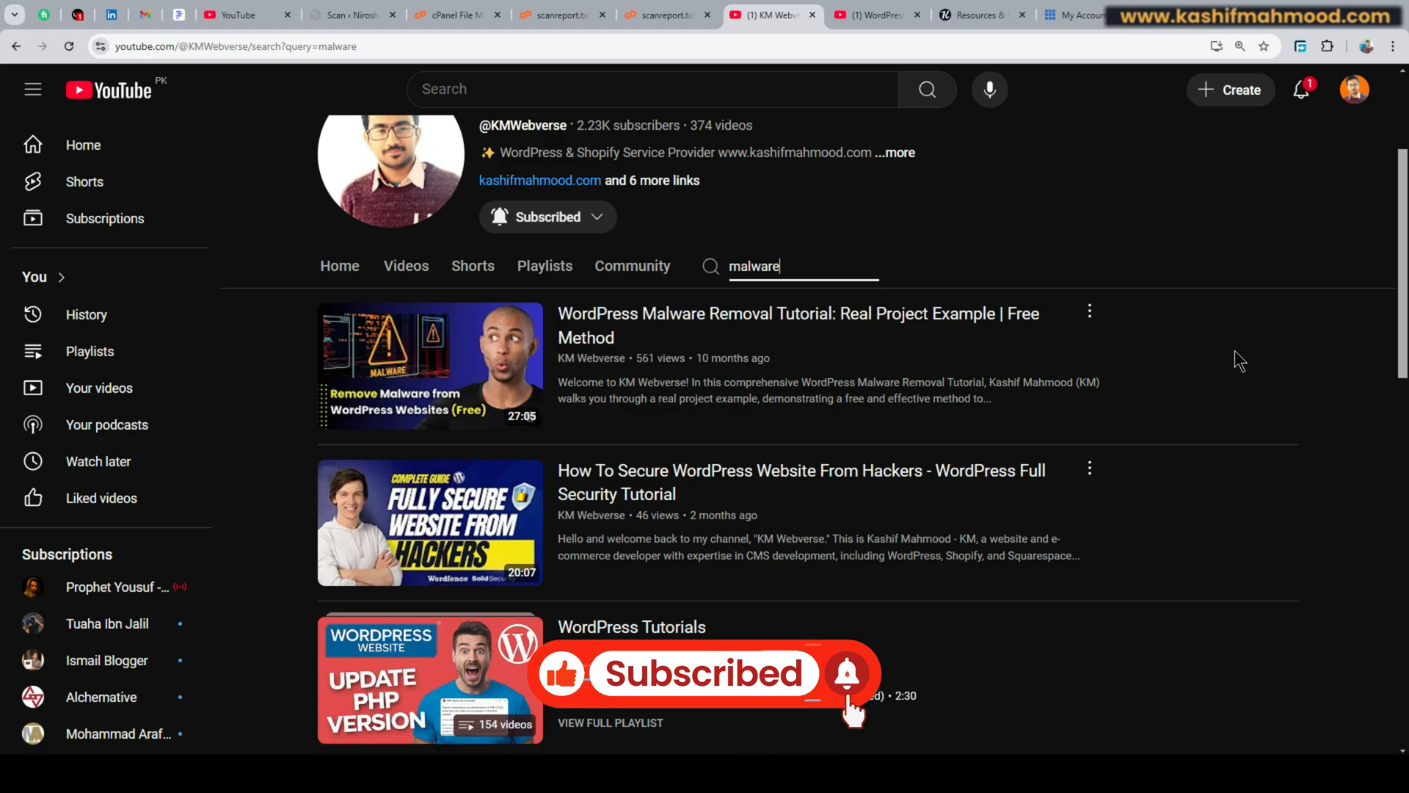
scroll(744, 402, "up", 3)
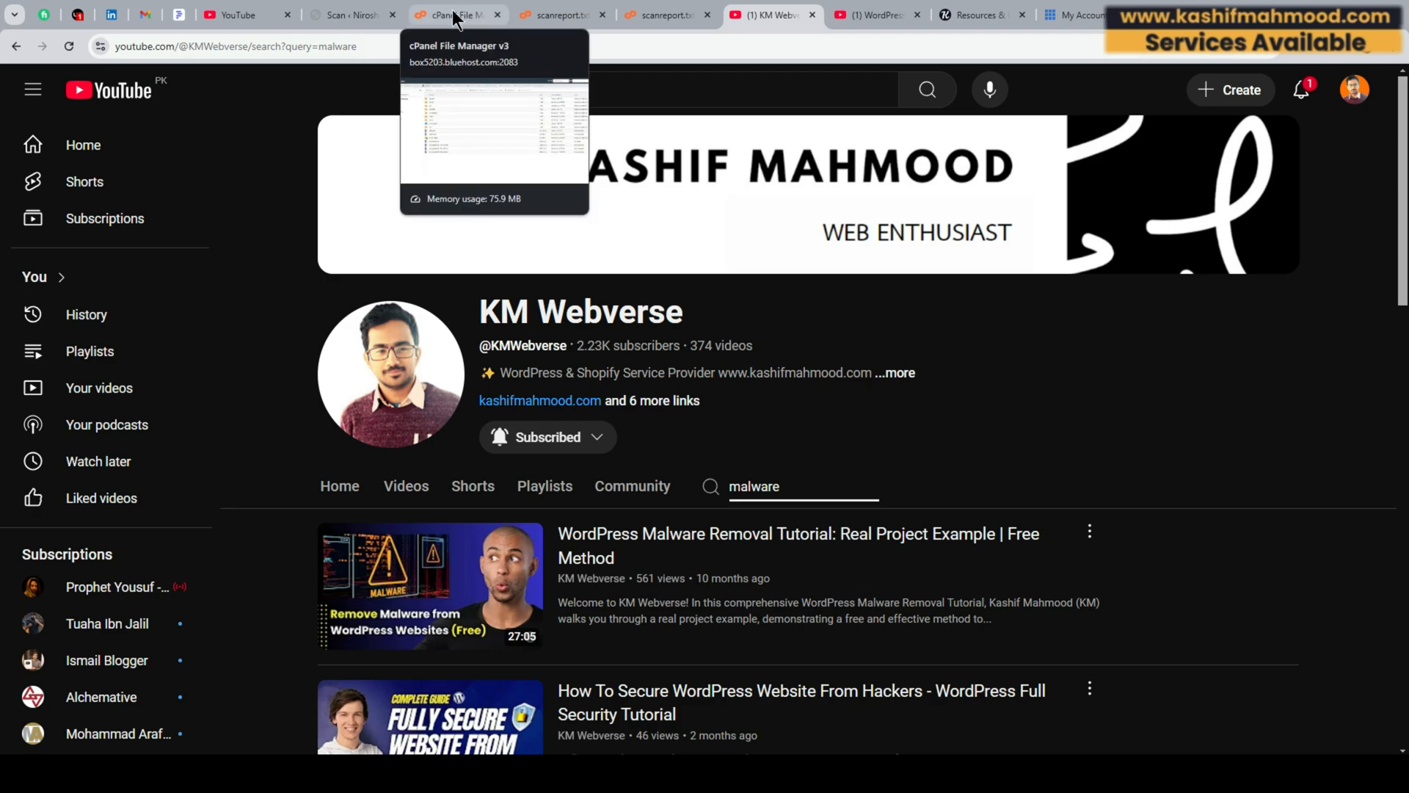
Step: View scanreport.txt from the home directory in cPanel File Manager, check the infected files entry of each scan summary and return to the file list
left_click(491, 22)
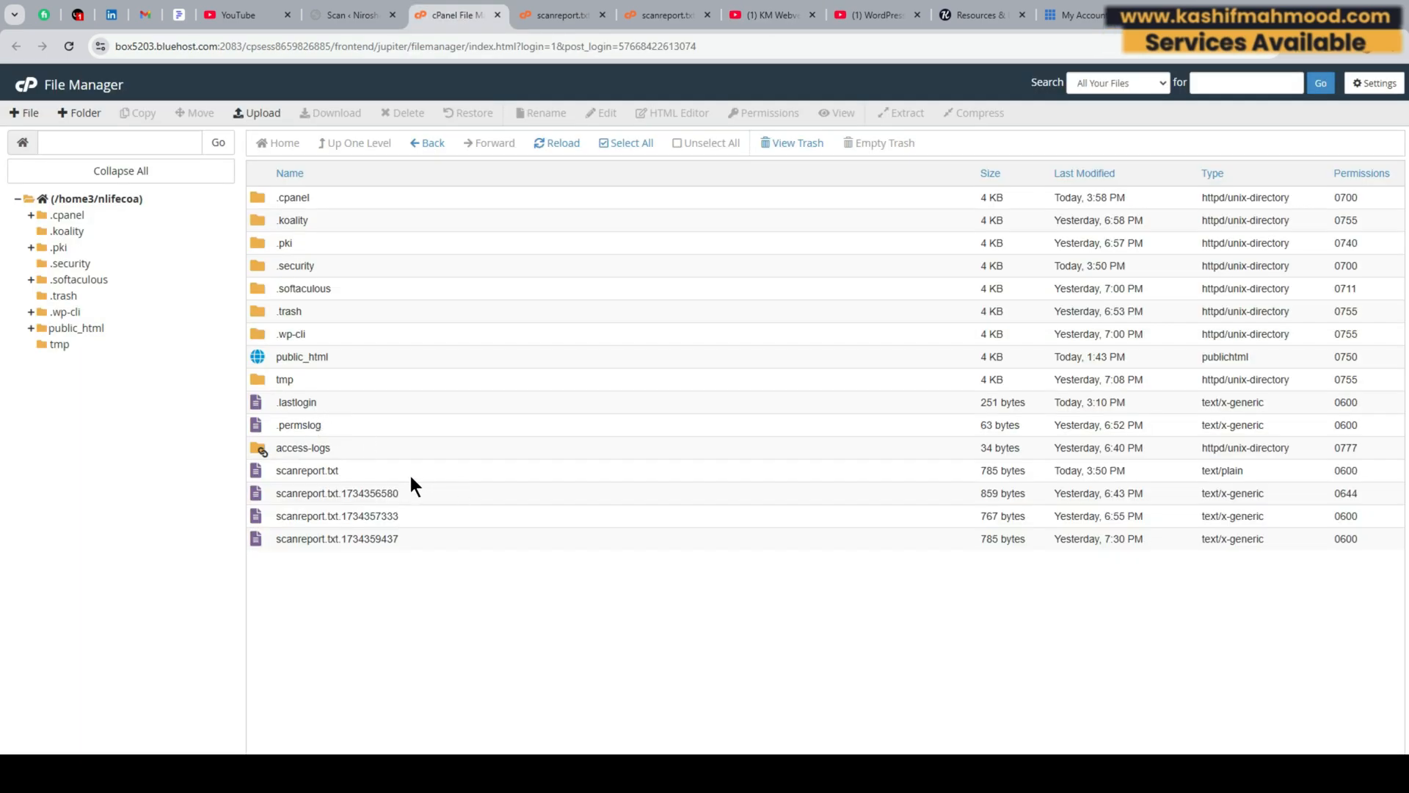
right_click(378, 473)
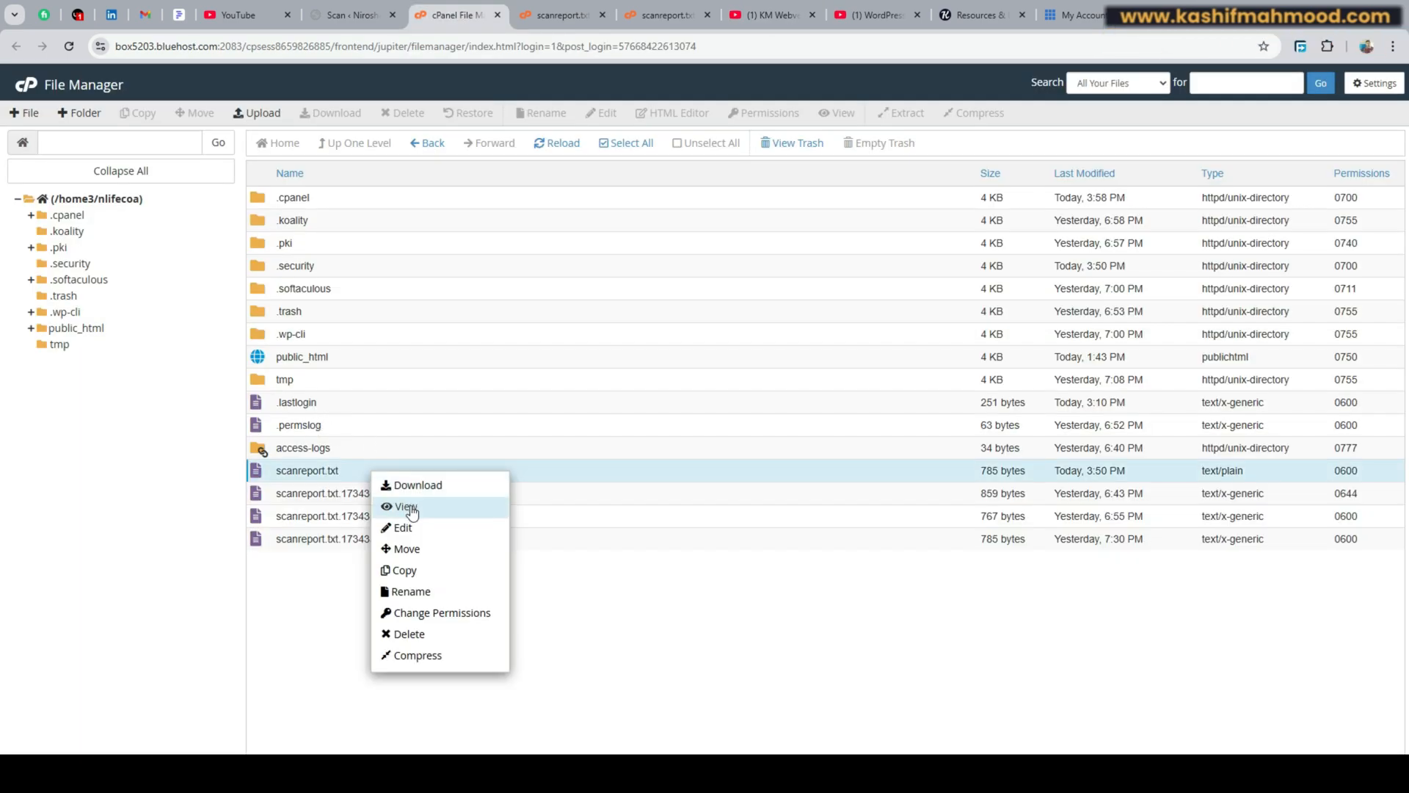
left_click(409, 503)
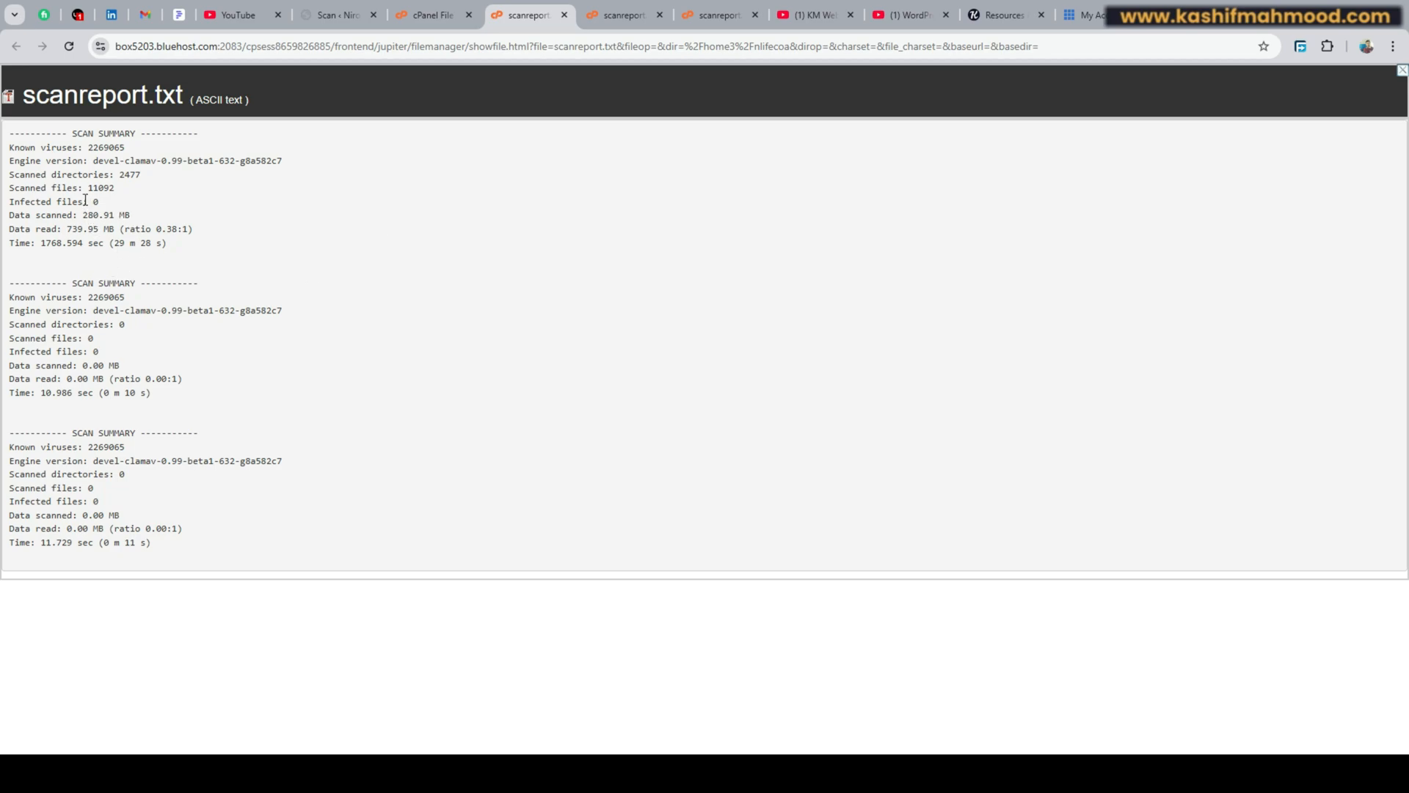
left_click_drag(11, 201, 113, 200)
left_click(113, 200)
left_click_drag(16, 351, 99, 351)
left_click_drag(7, 501, 144, 500)
left_click(143, 500)
left_click(435, 18)
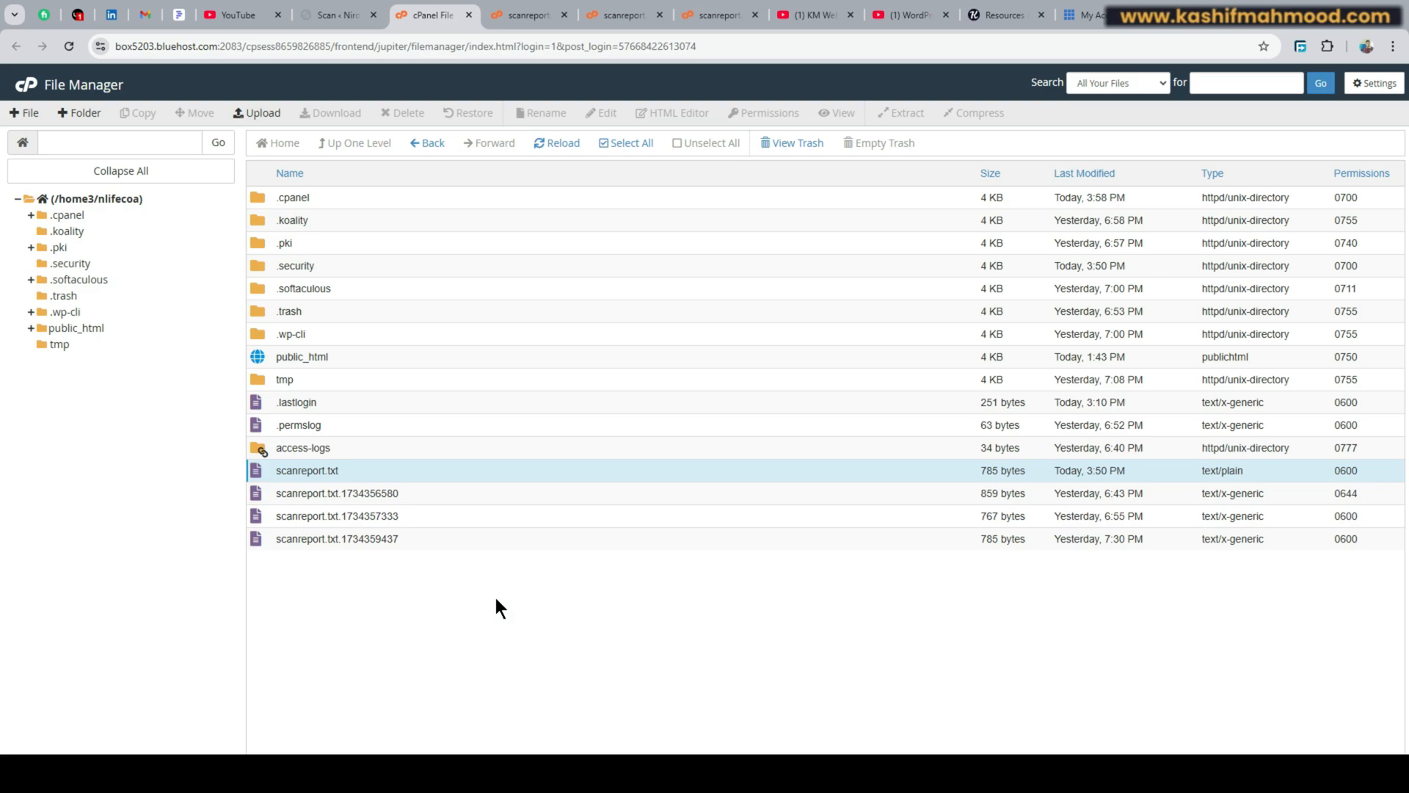
left_click(410, 574)
Step: Switch to the resources and discounts web page and look over its recommended hosting providers, including the Bluehost and budget hosting offers
left_click(1004, 16)
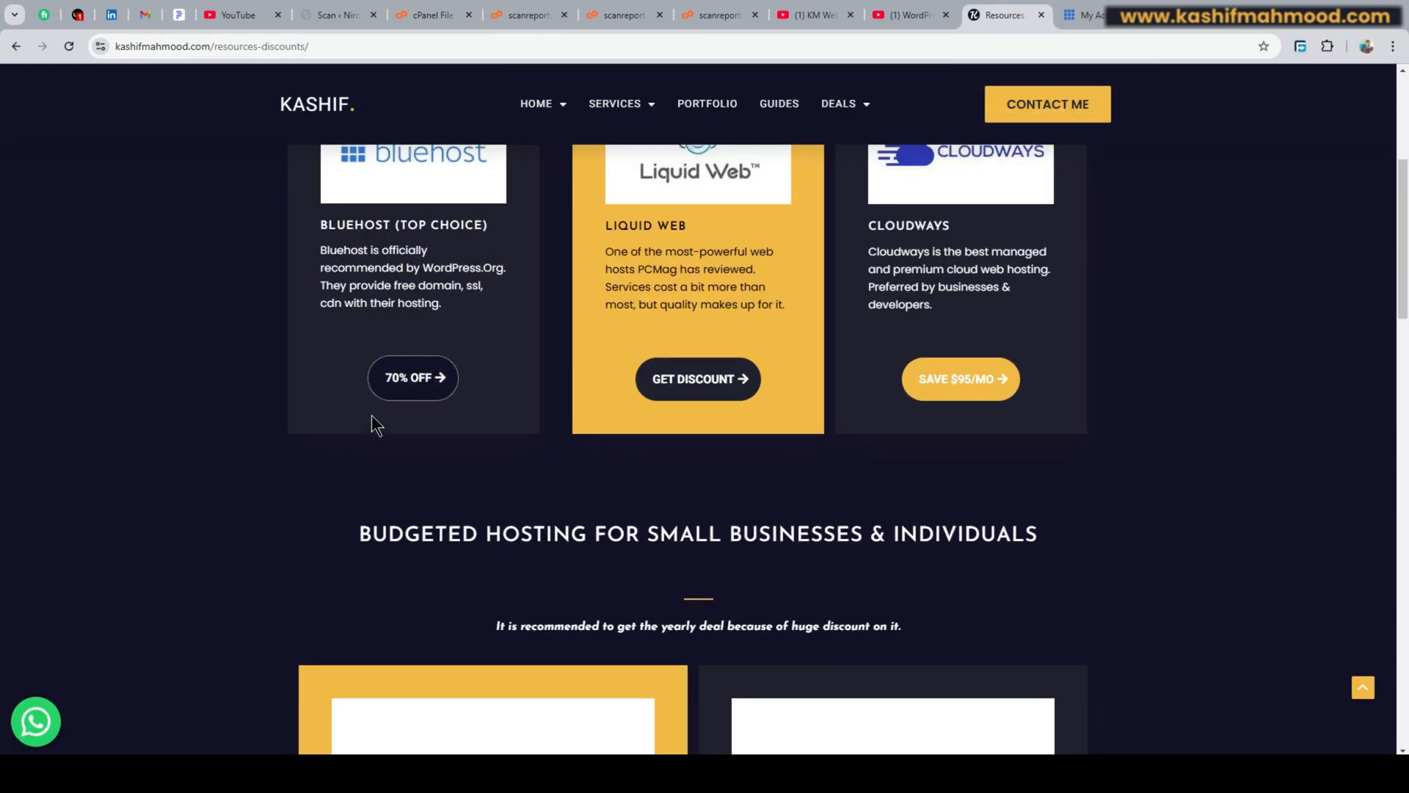
scroll(306, 451, "up", 3)
left_click_drag(308, 439, 497, 440)
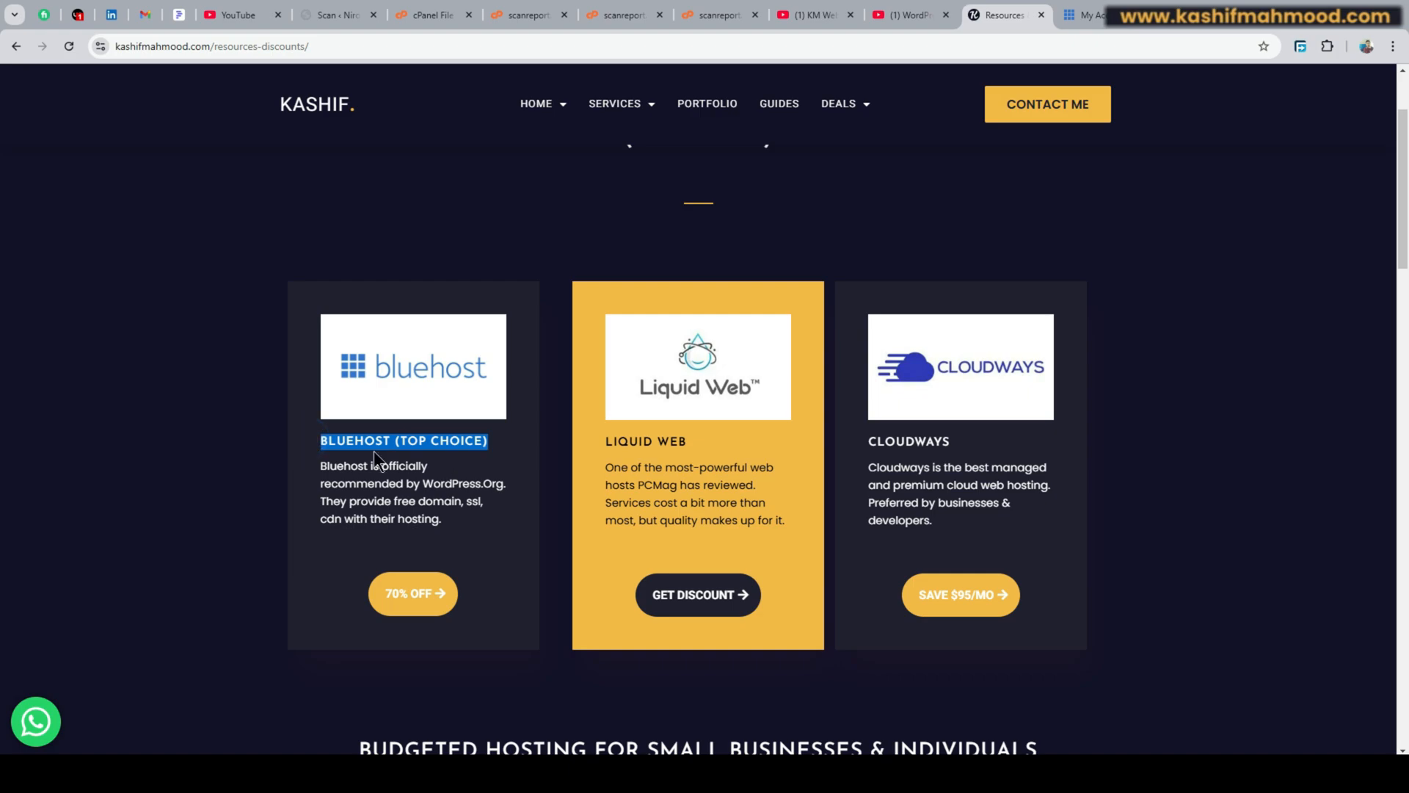
left_click(252, 490)
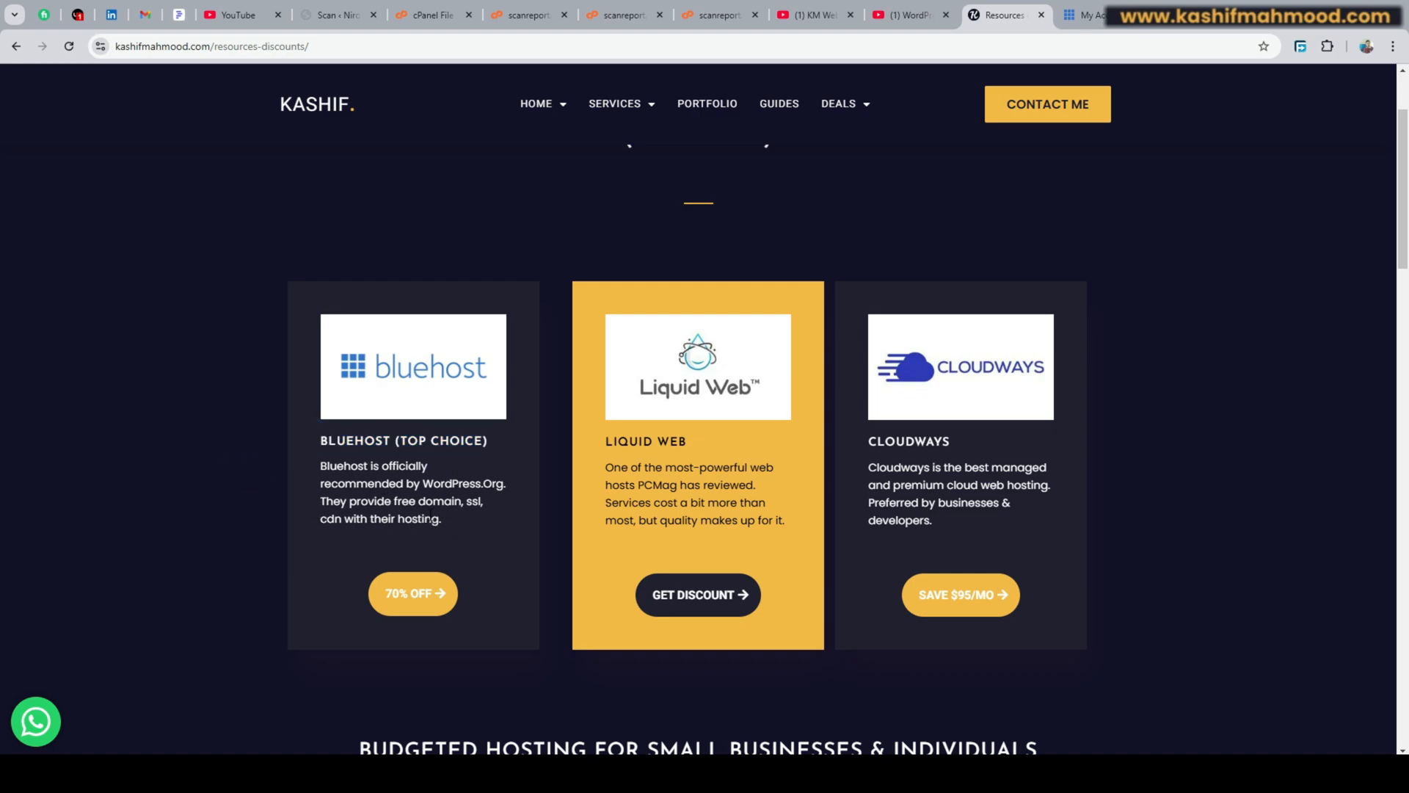
scroll(441, 500, "down", 8)
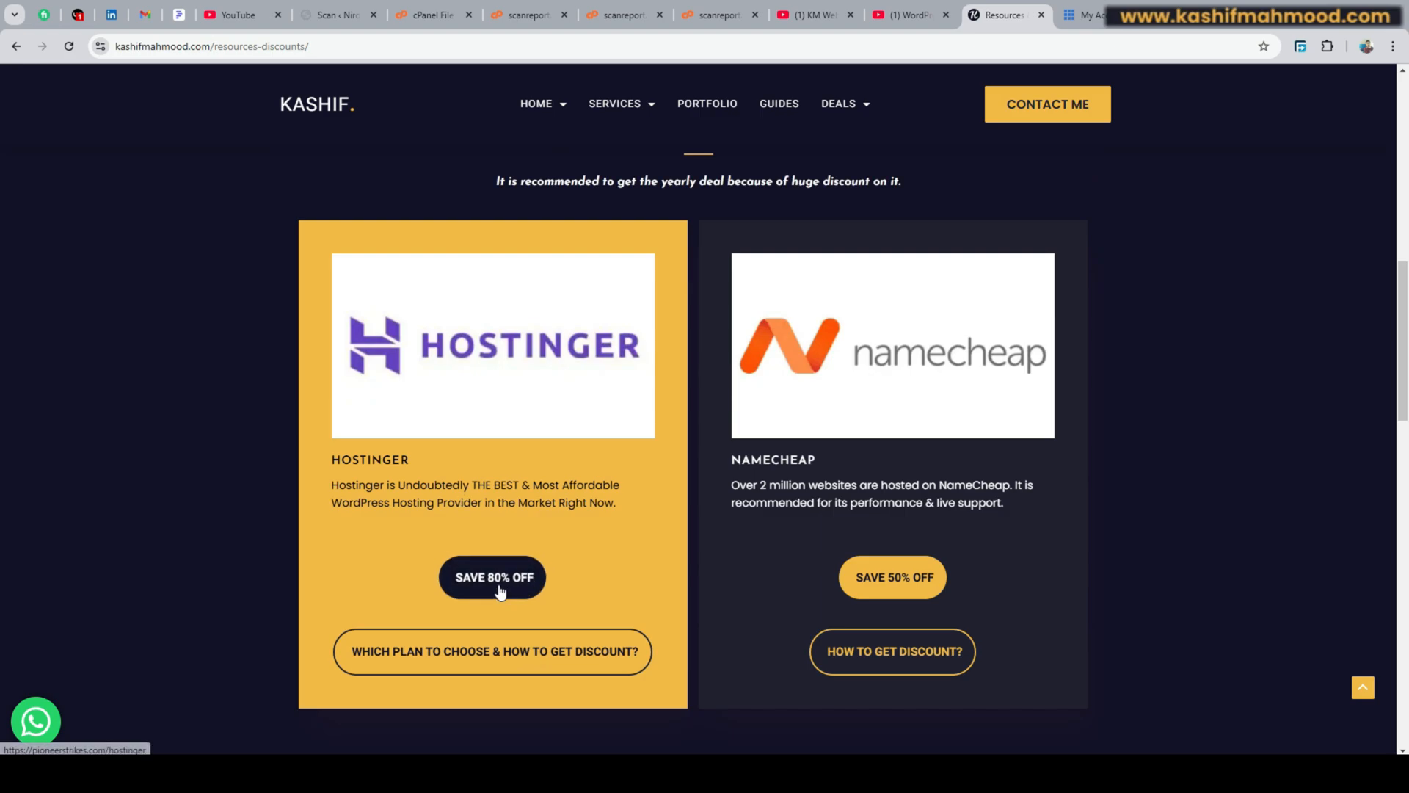
scroll(450, 580, "up", 2)
scroll(450, 579, "up", 8)
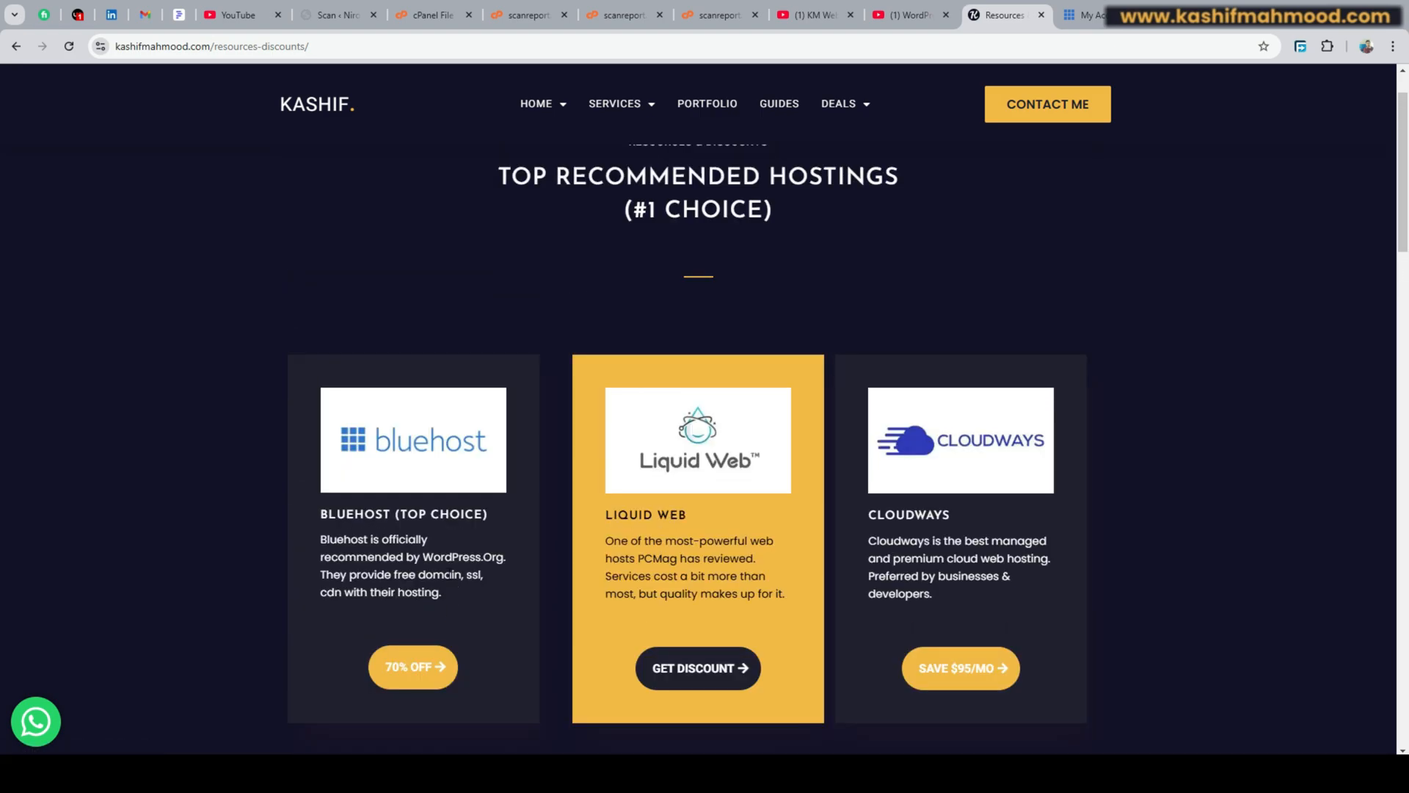
scroll(239, 469, "up", 1)
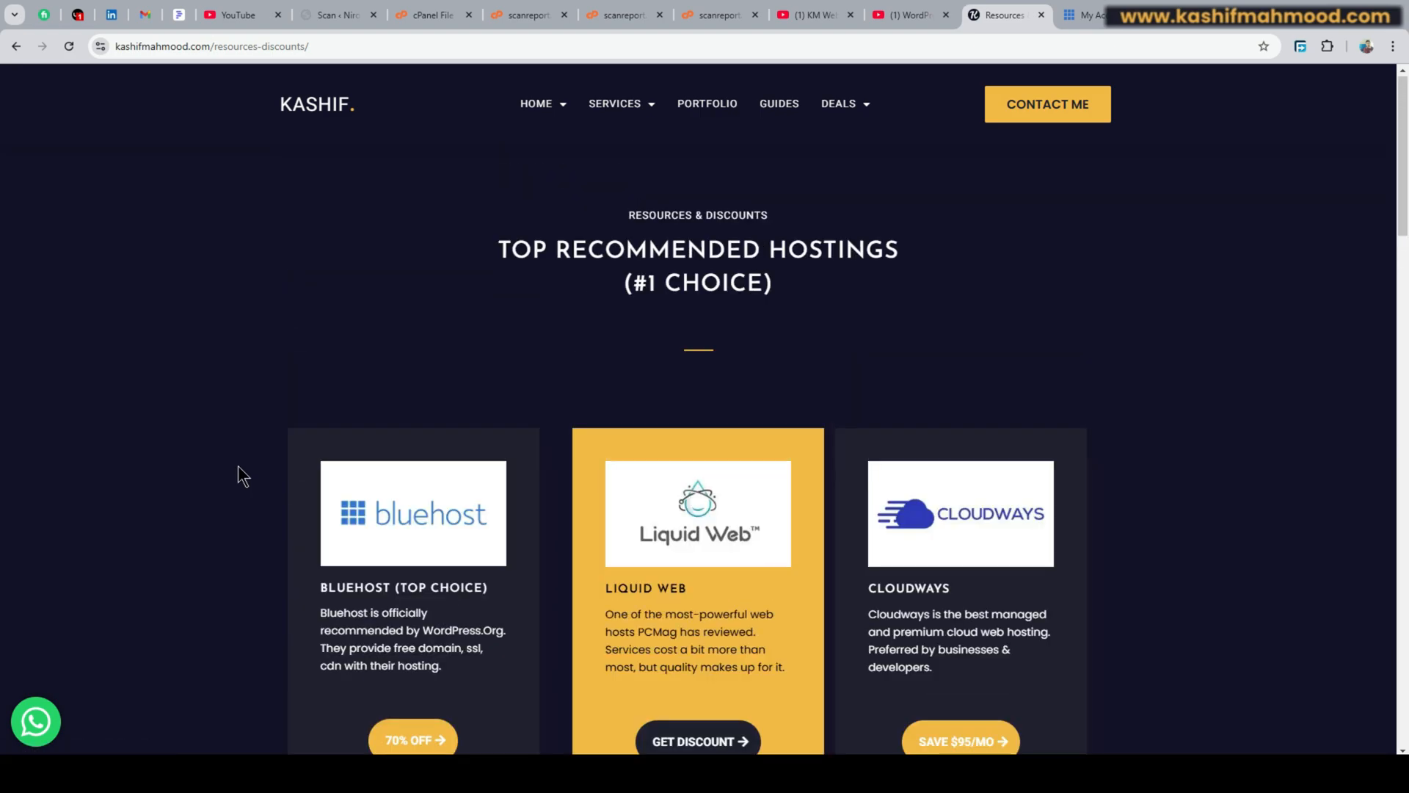
Step: Switch to the YouTube security playlist, look through its videos, open the KM Webverse channel and follow its website link
left_click(910, 15)
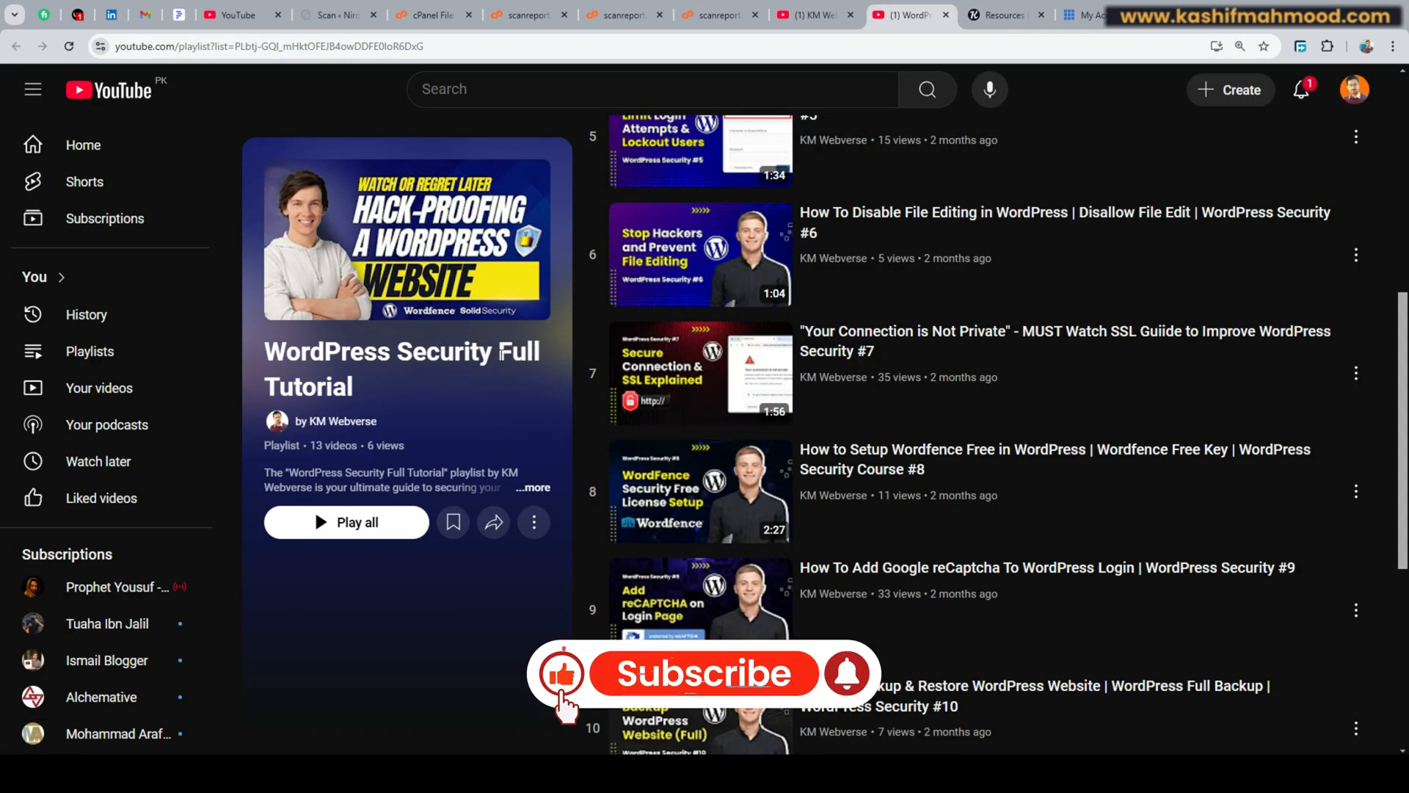
scroll(690, 405, "down", 5)
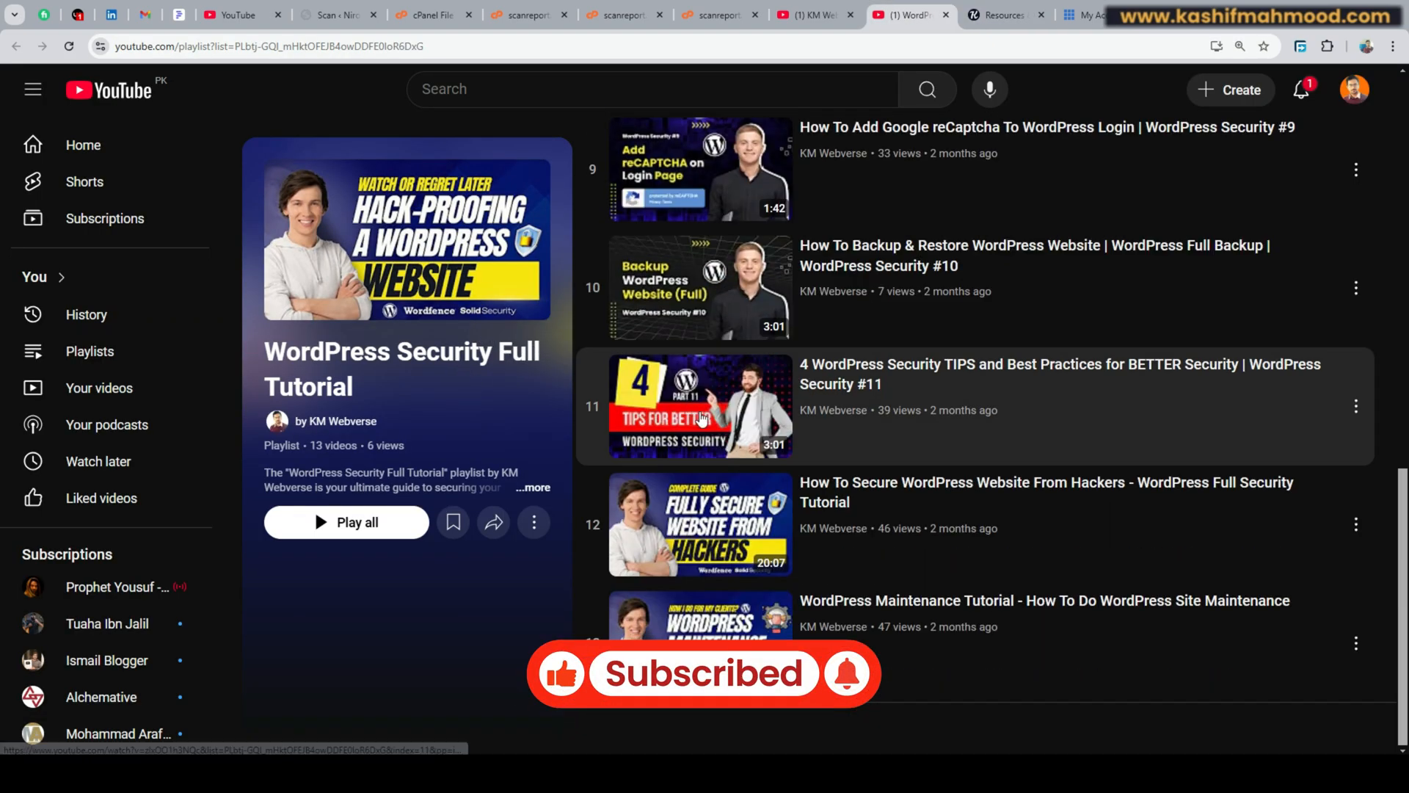
scroll(694, 533, "up", 8)
scroll(694, 534, "up", 4)
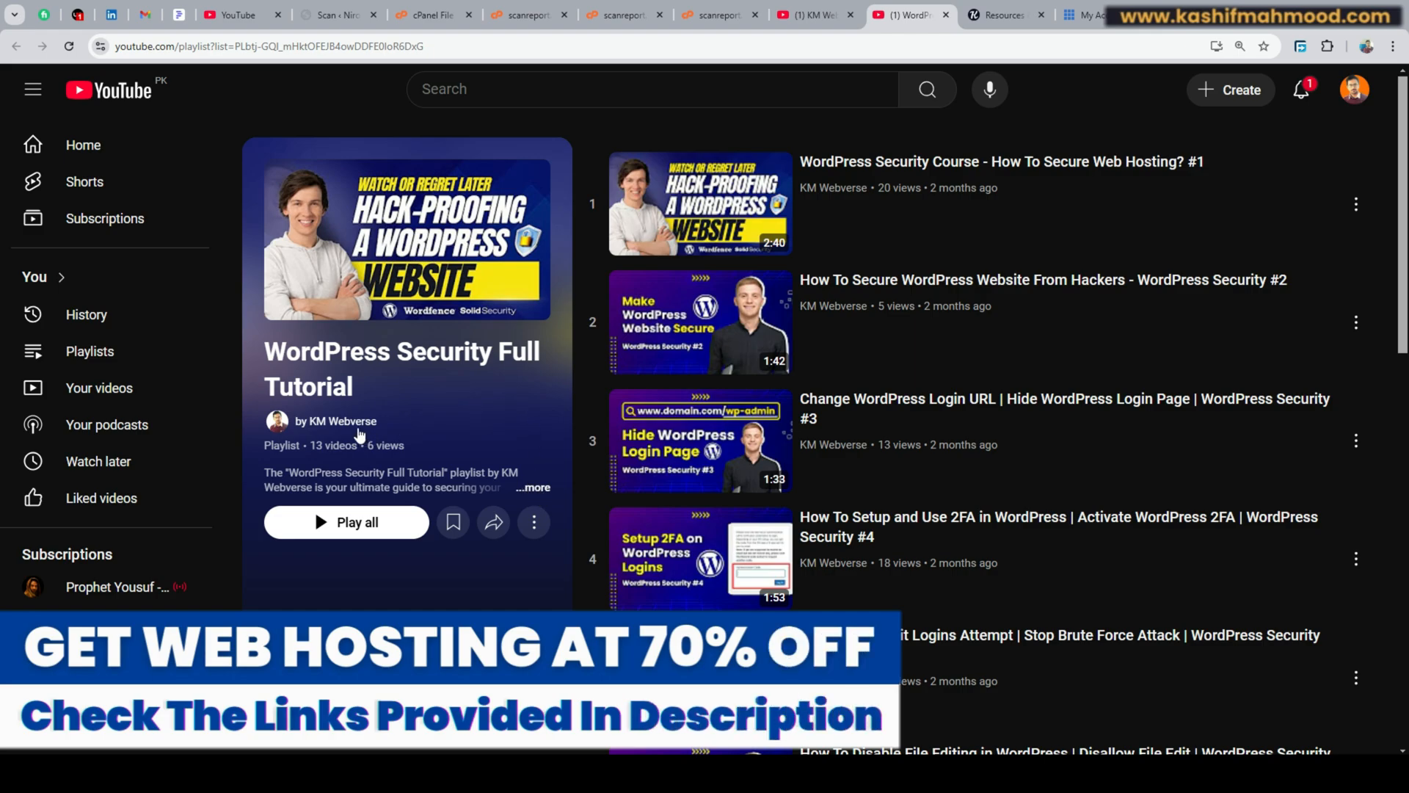
left_click(355, 426)
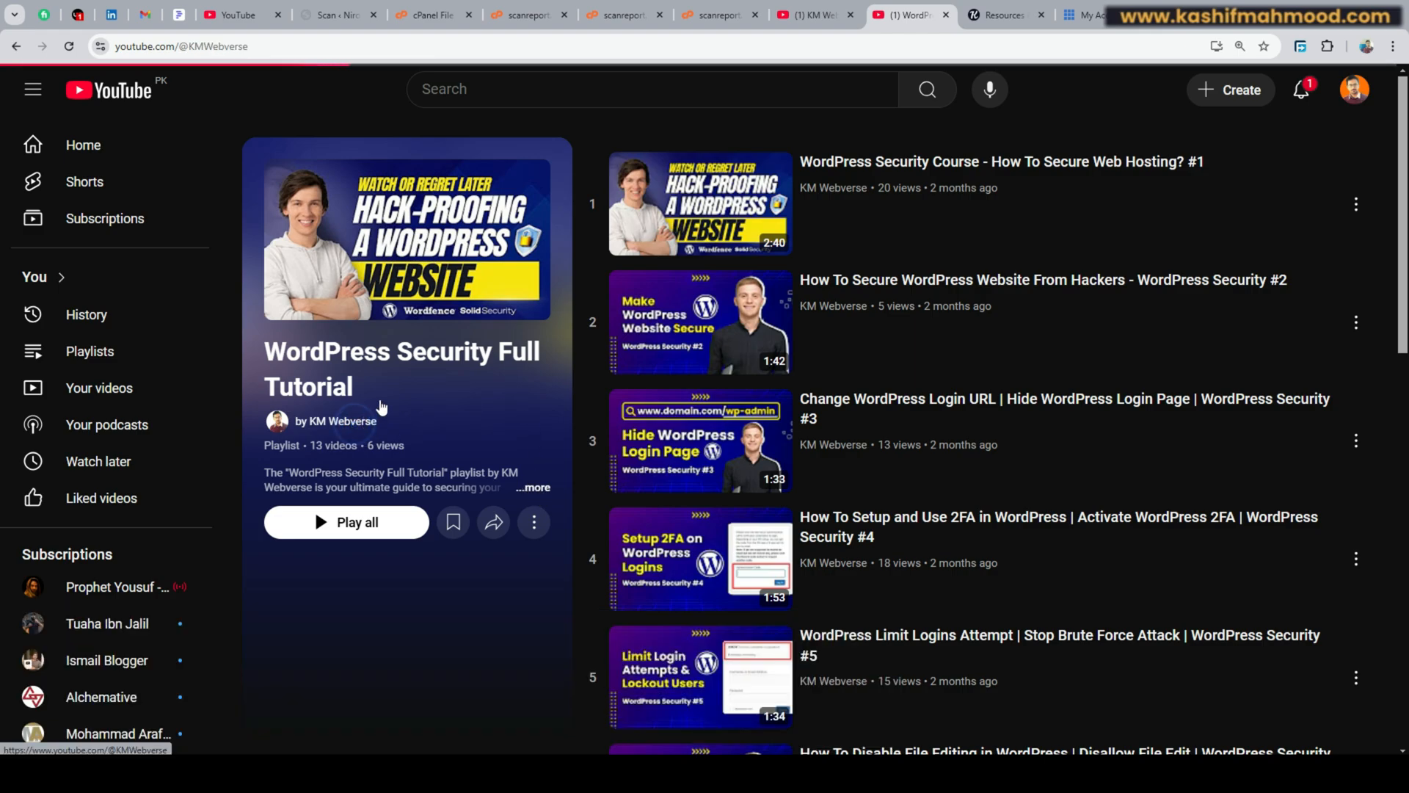
left_click(526, 400)
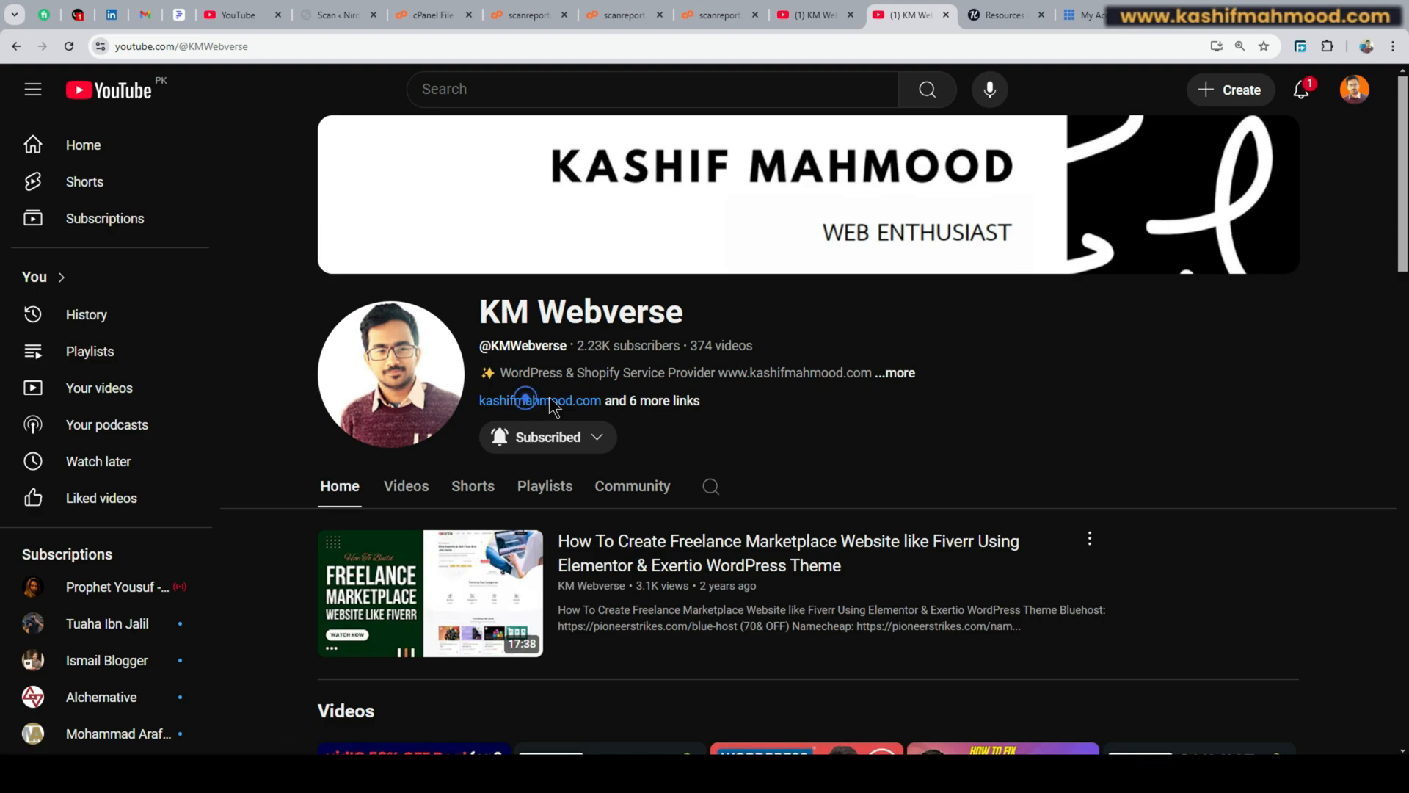